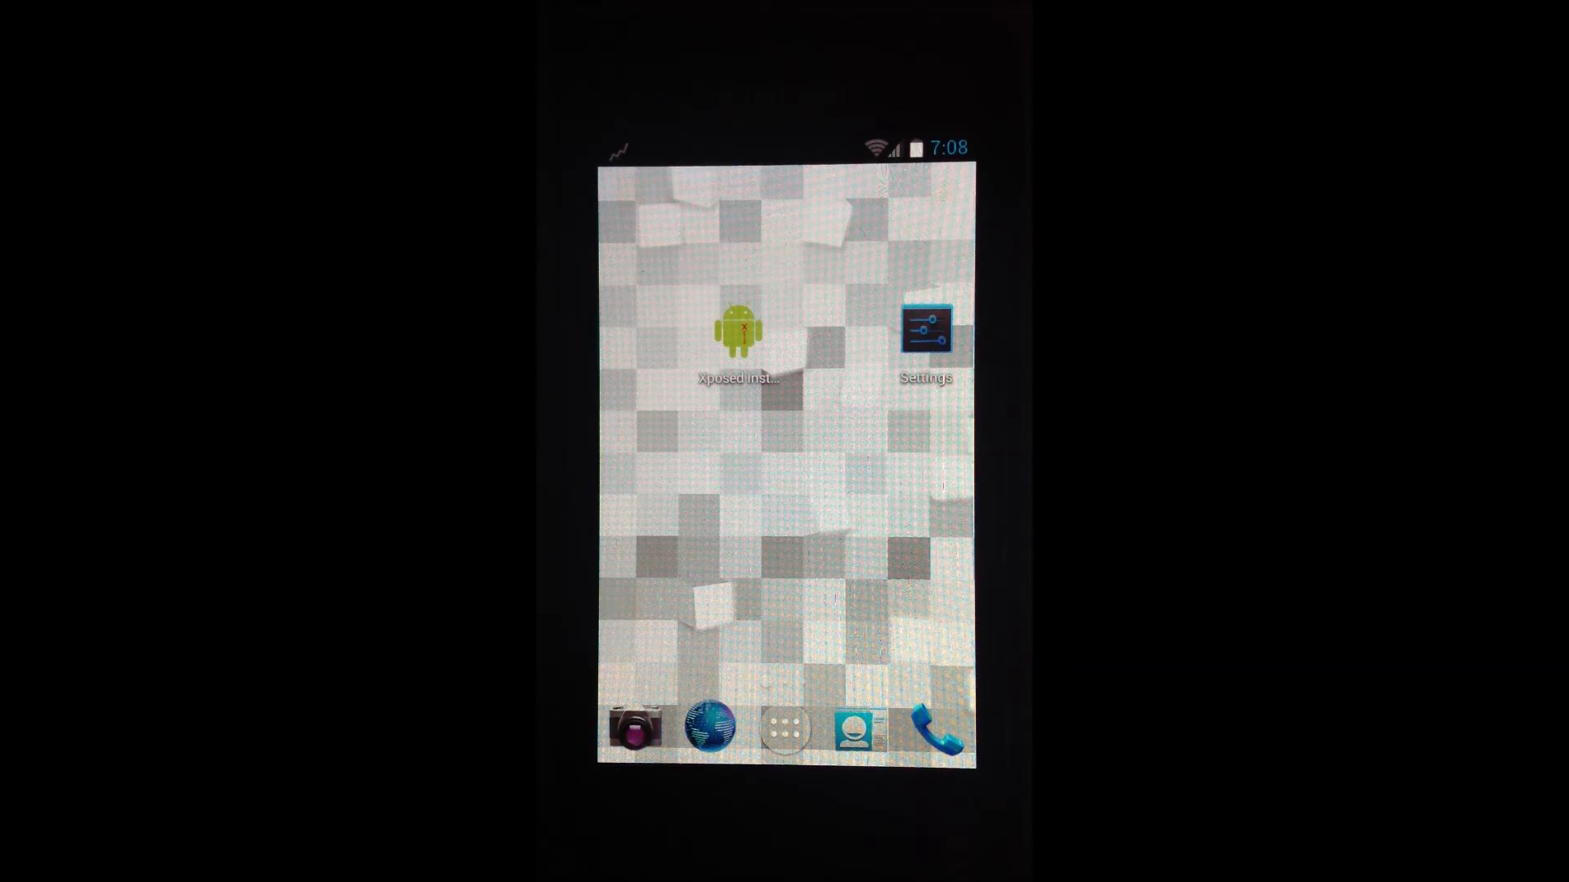
View the Ice Cream Sandwich easter egg from the phone information page, then return home.
{"action": "left_click", "coordinate": [926, 331]}
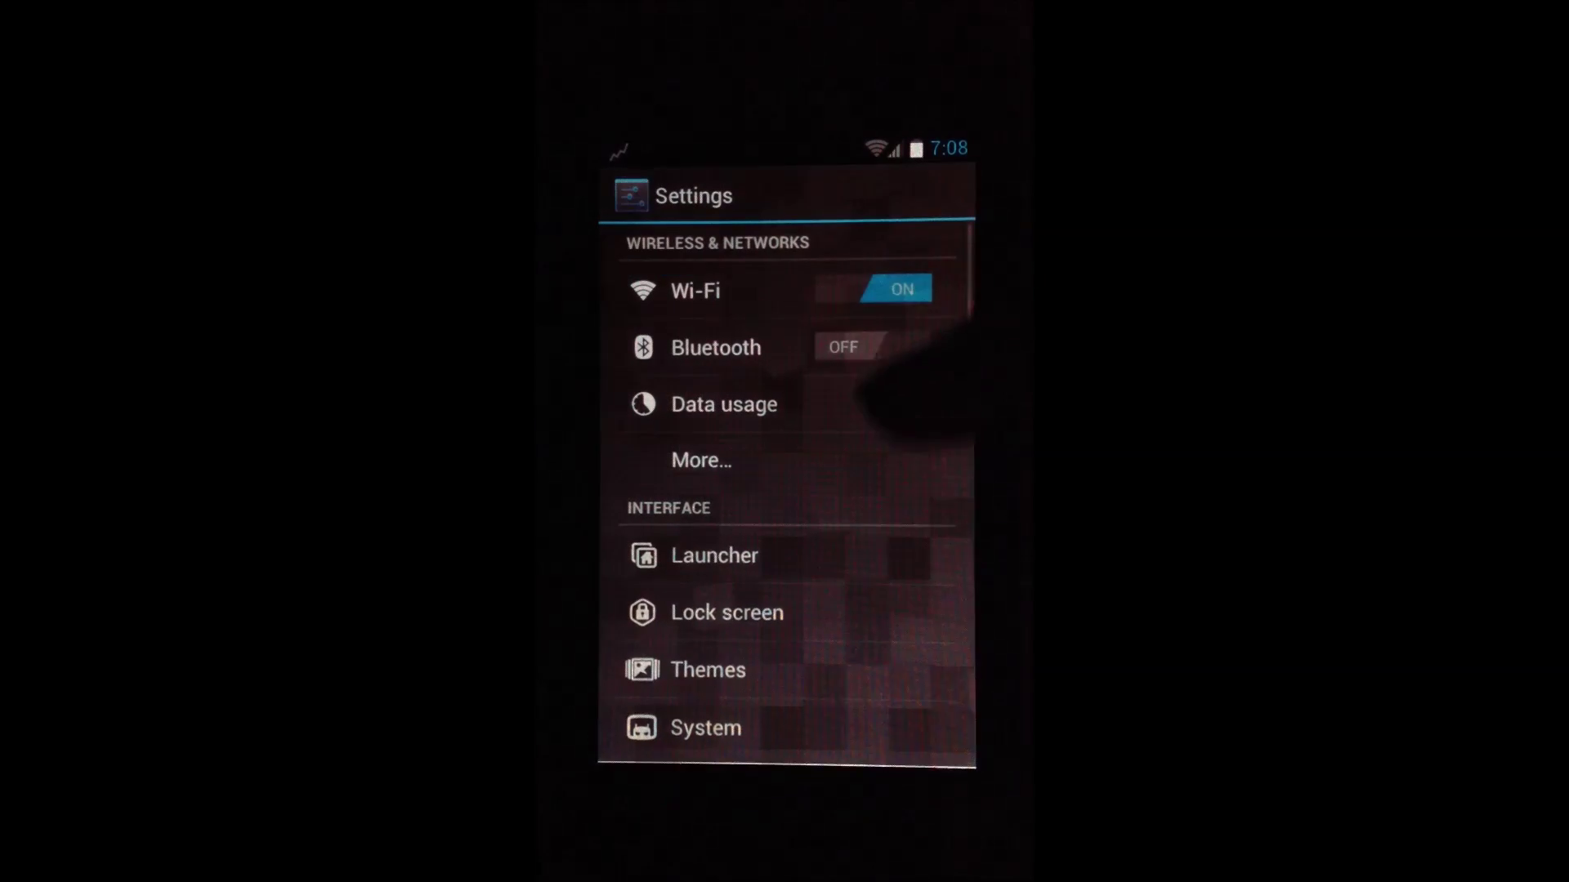
{"action": "scroll", "coordinate": [786, 491], "scroll_direction": "down", "scroll_amount": 10}
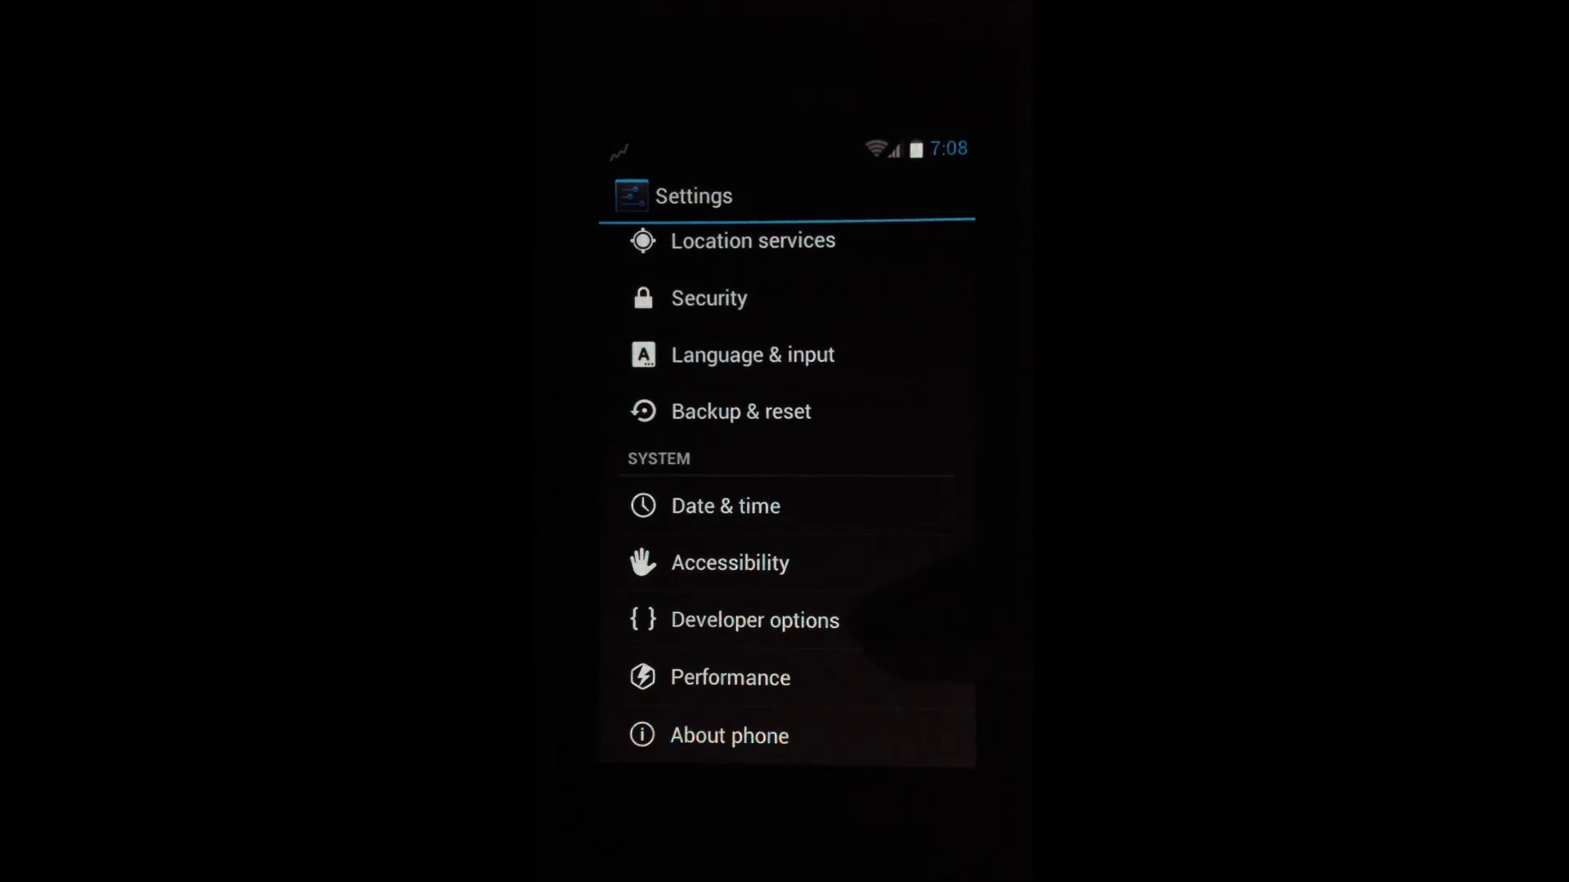
{"action": "left_click", "coordinate": [730, 736]}
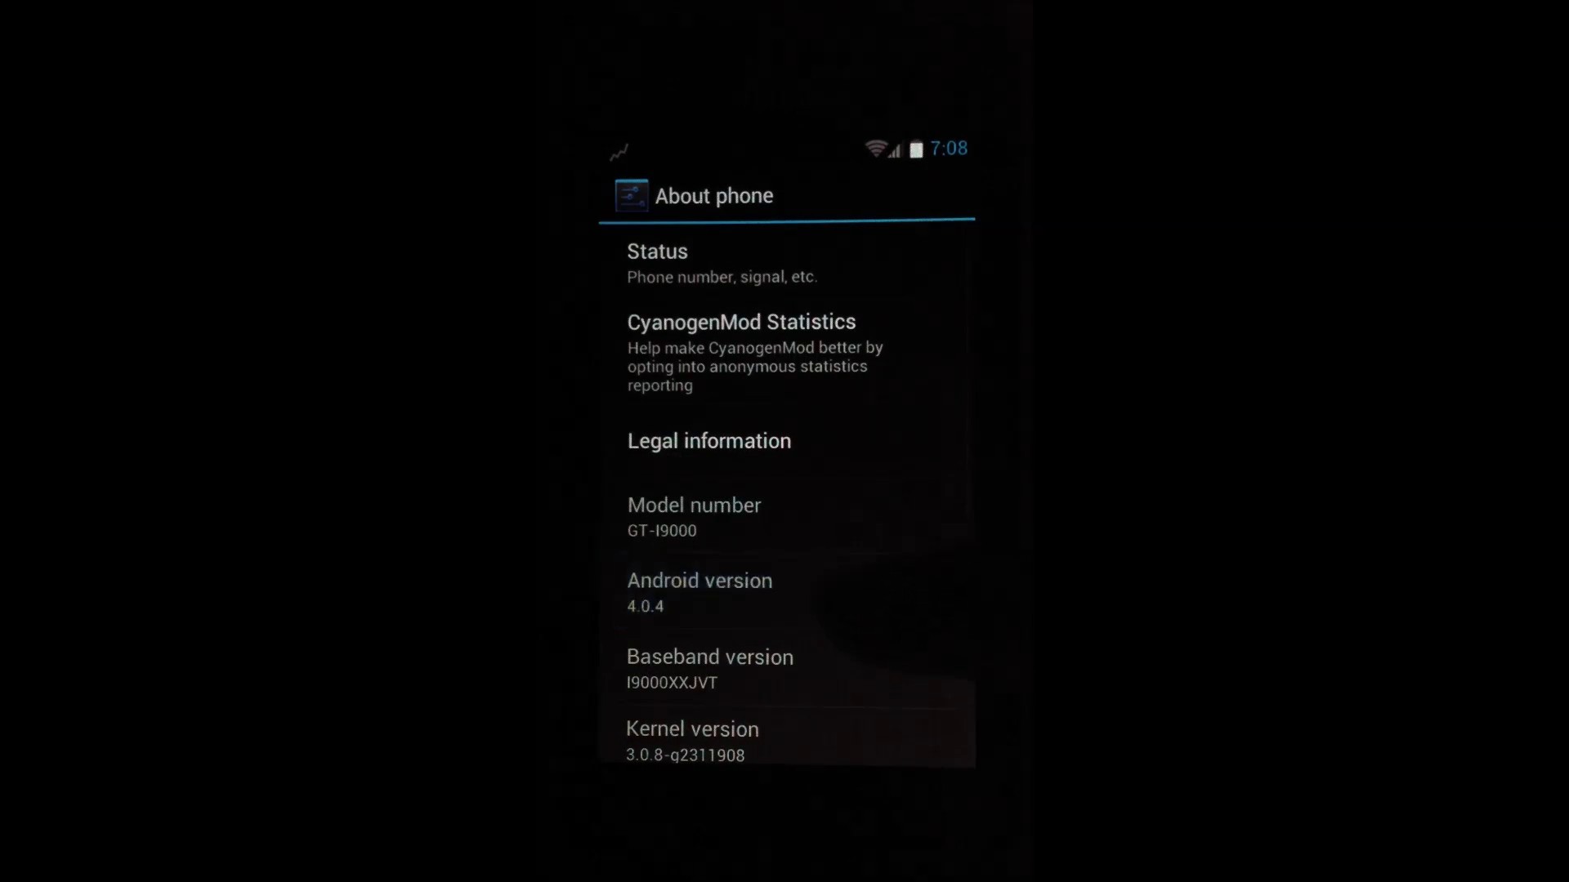
{"action": "left_click", "coordinate": [698, 591]}
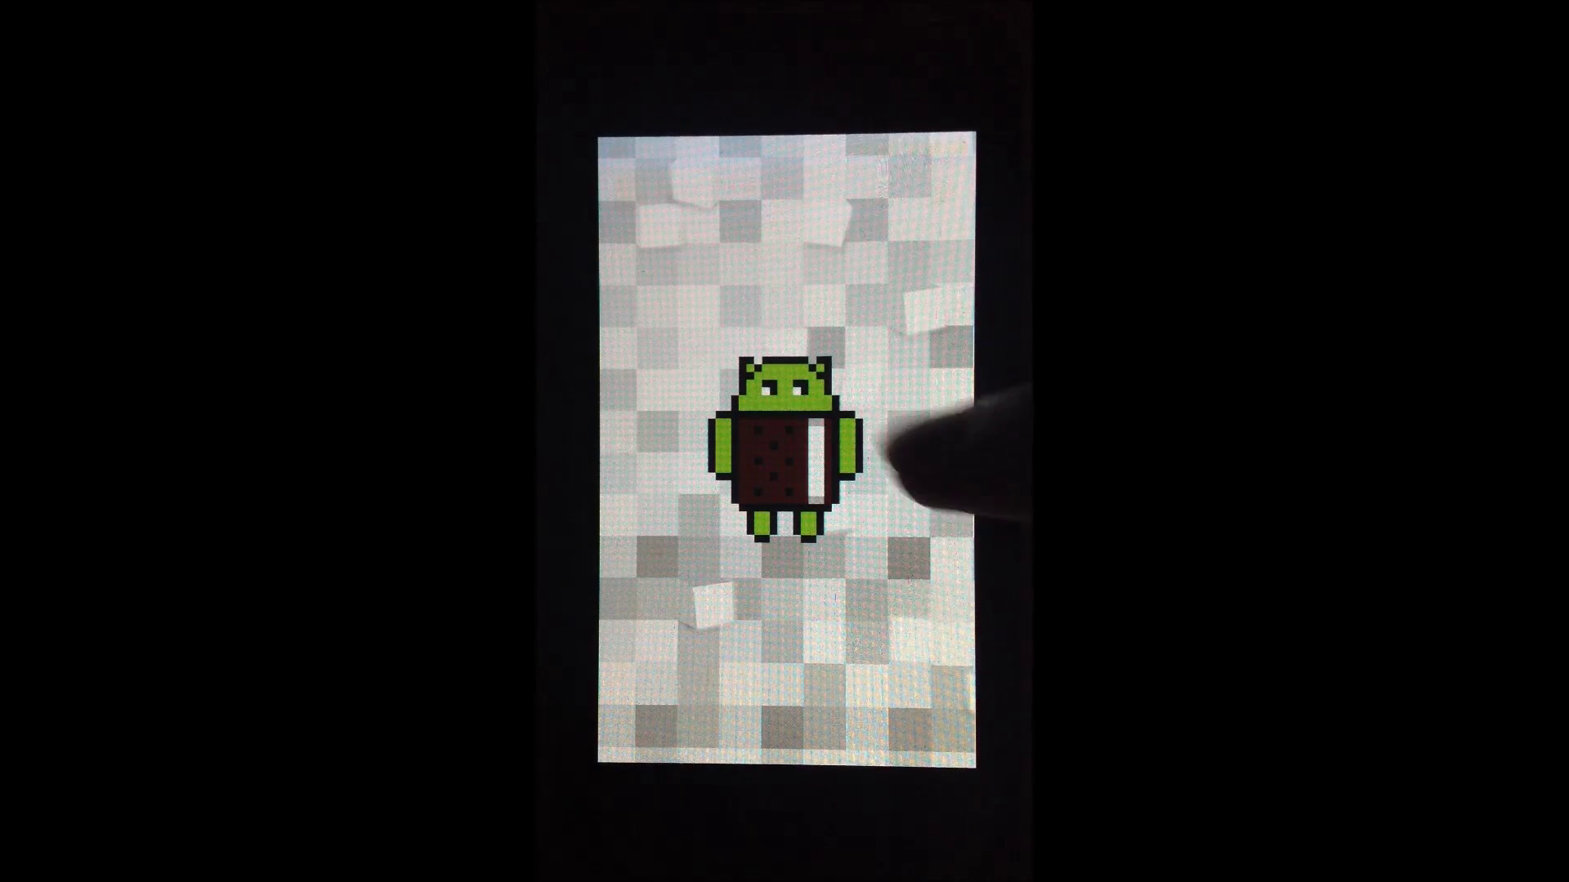
{"action": "left_click", "coordinate": [846, 453]}
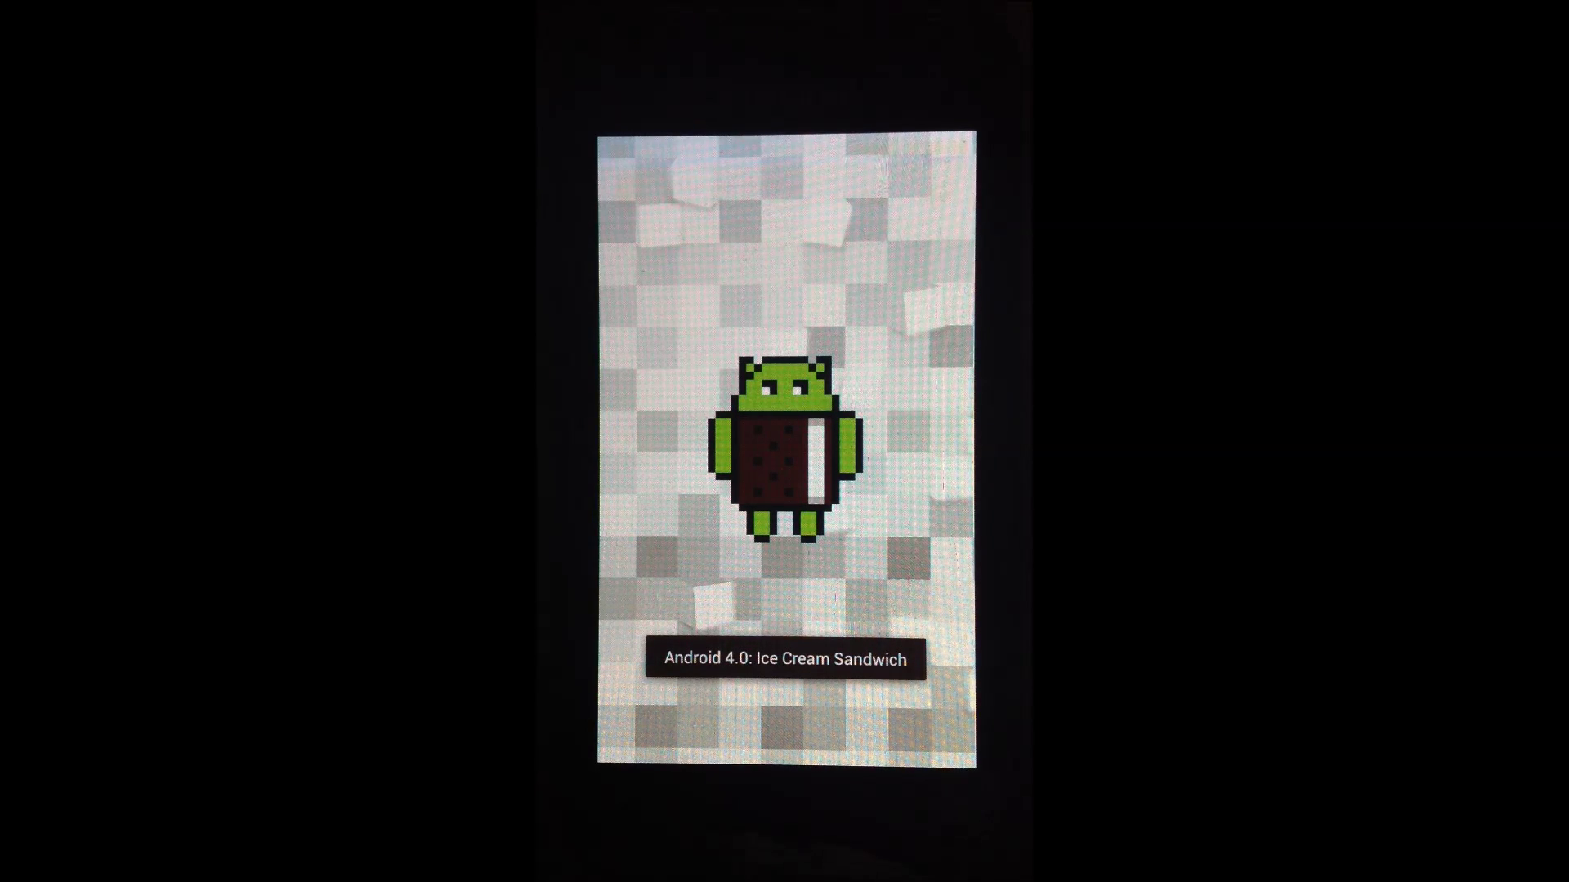
{"action": "key", "text": "Home"}
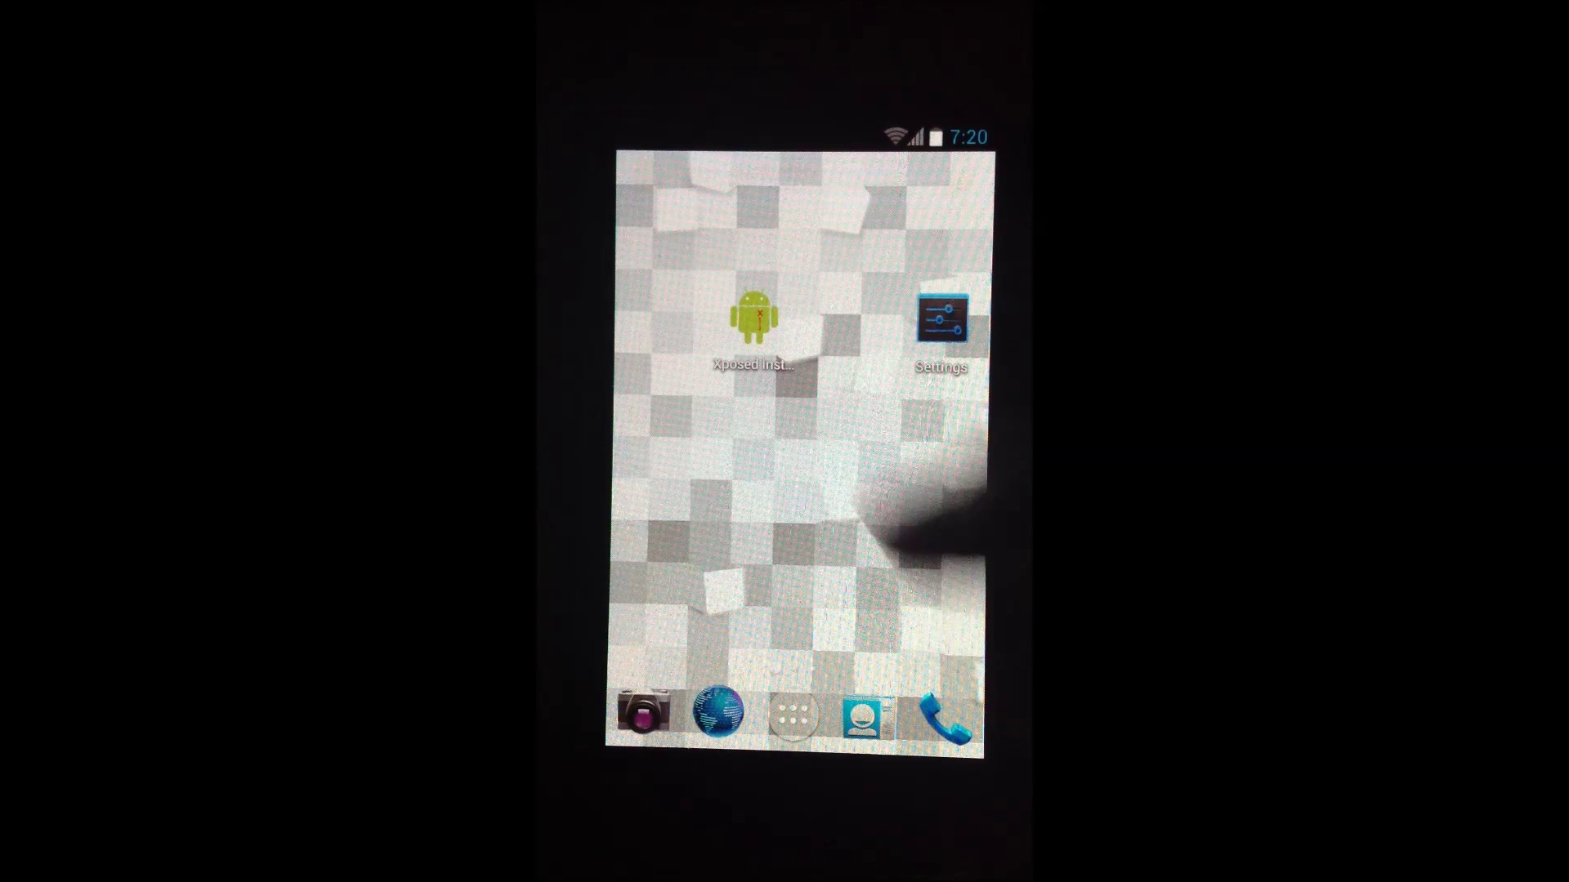
Search the Xposed Installer download repository for 'xbl' and open the XBlast Tools module.
{"action": "left_click", "coordinate": [755, 317]}
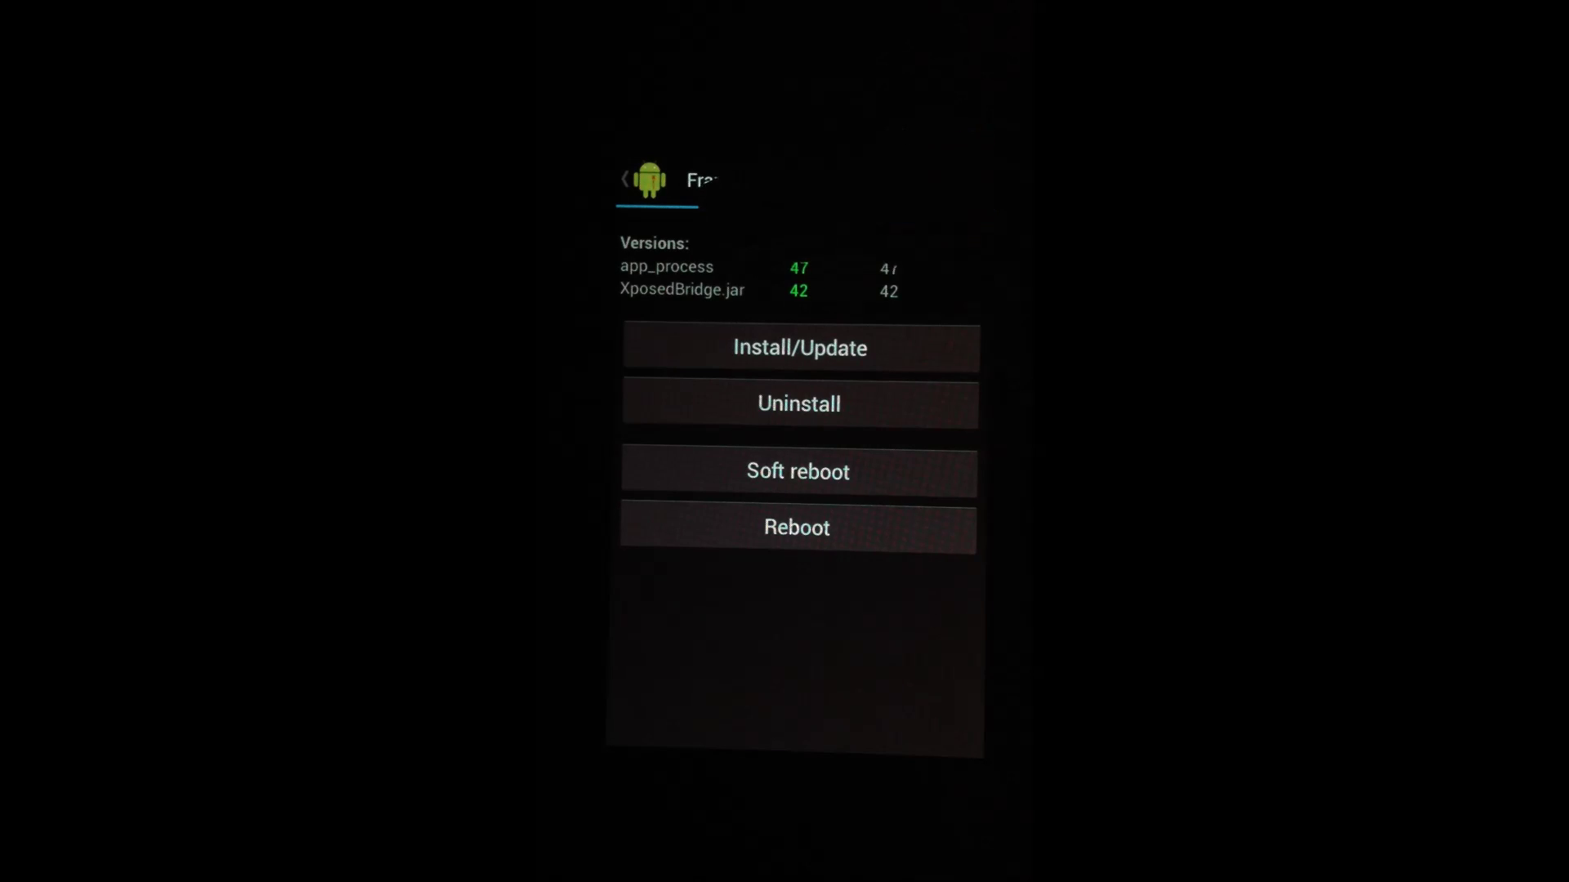
{"action": "left_click", "coordinate": [733, 181]}
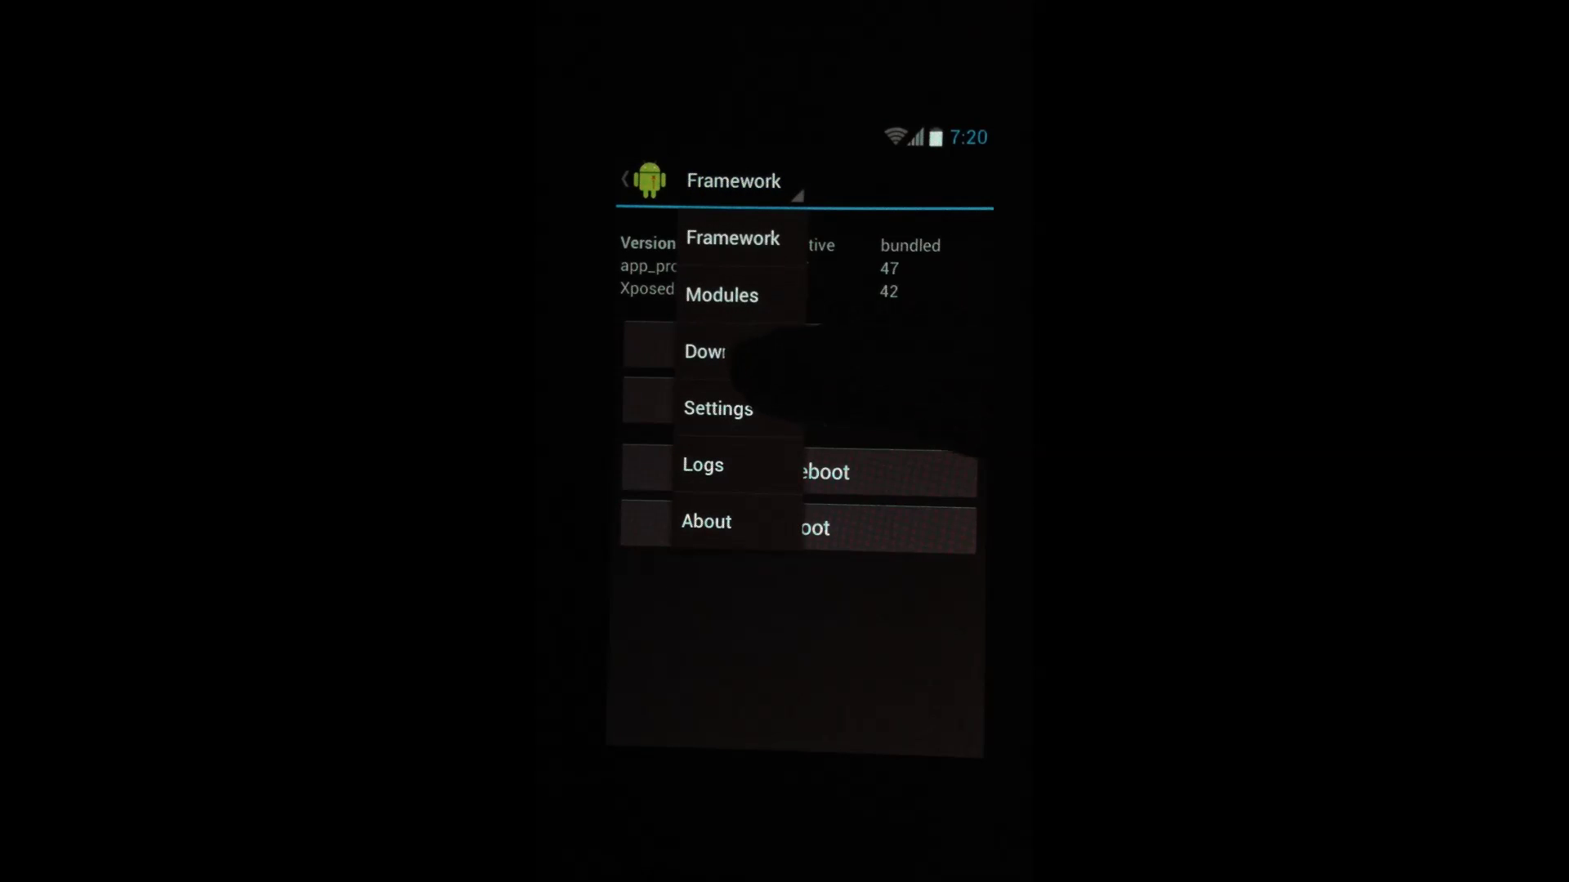
{"action": "left_click", "coordinate": [724, 352]}
{"action": "left_click", "coordinate": [944, 181]}
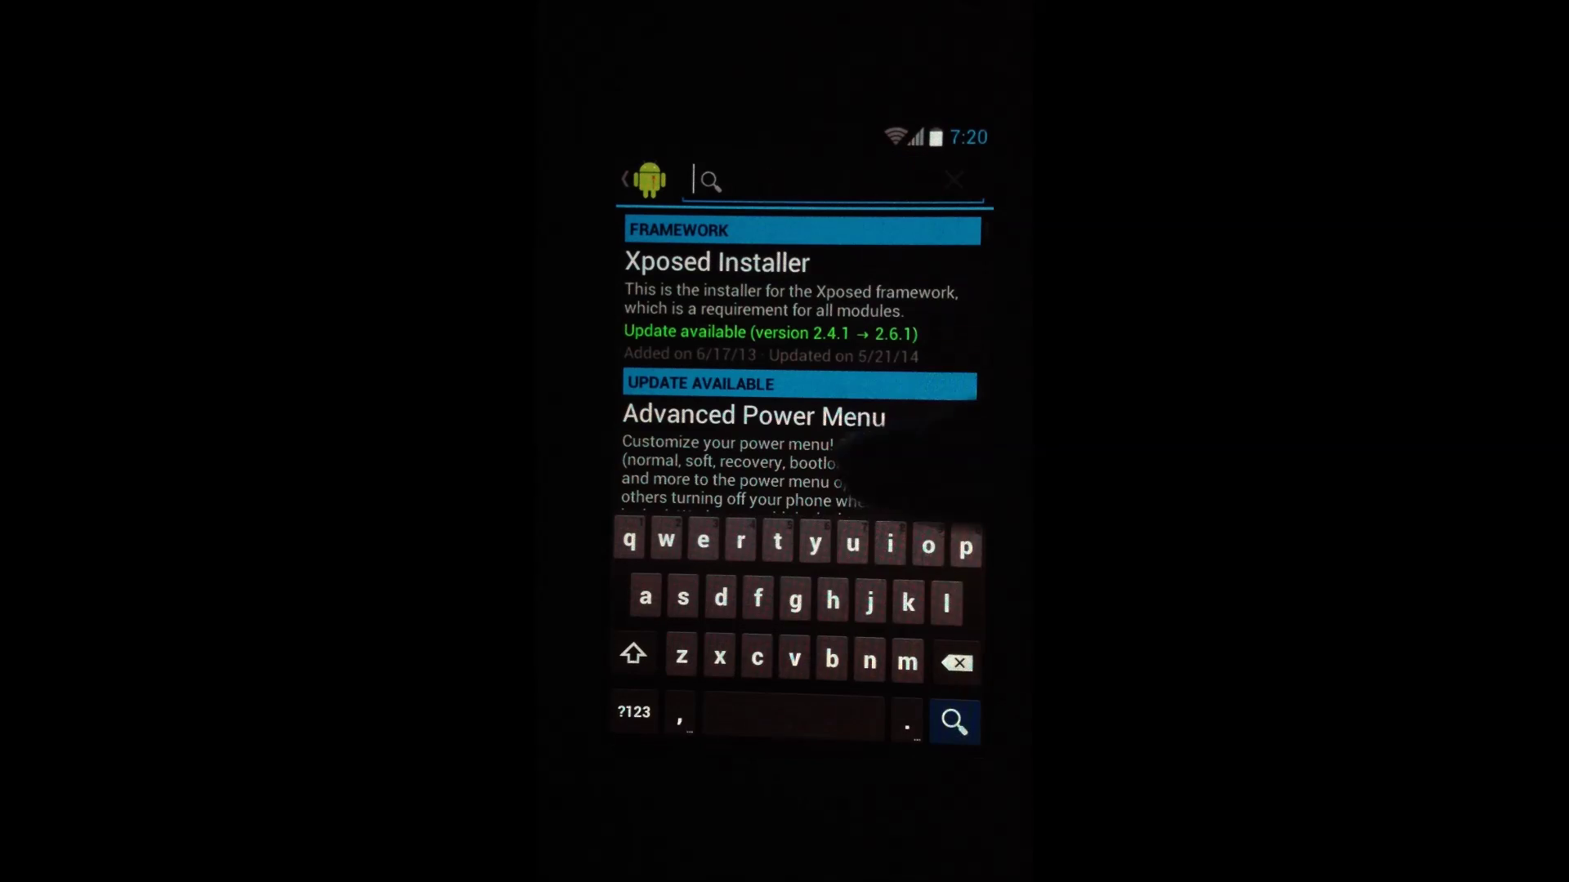
{"action": "type", "text": "x"}
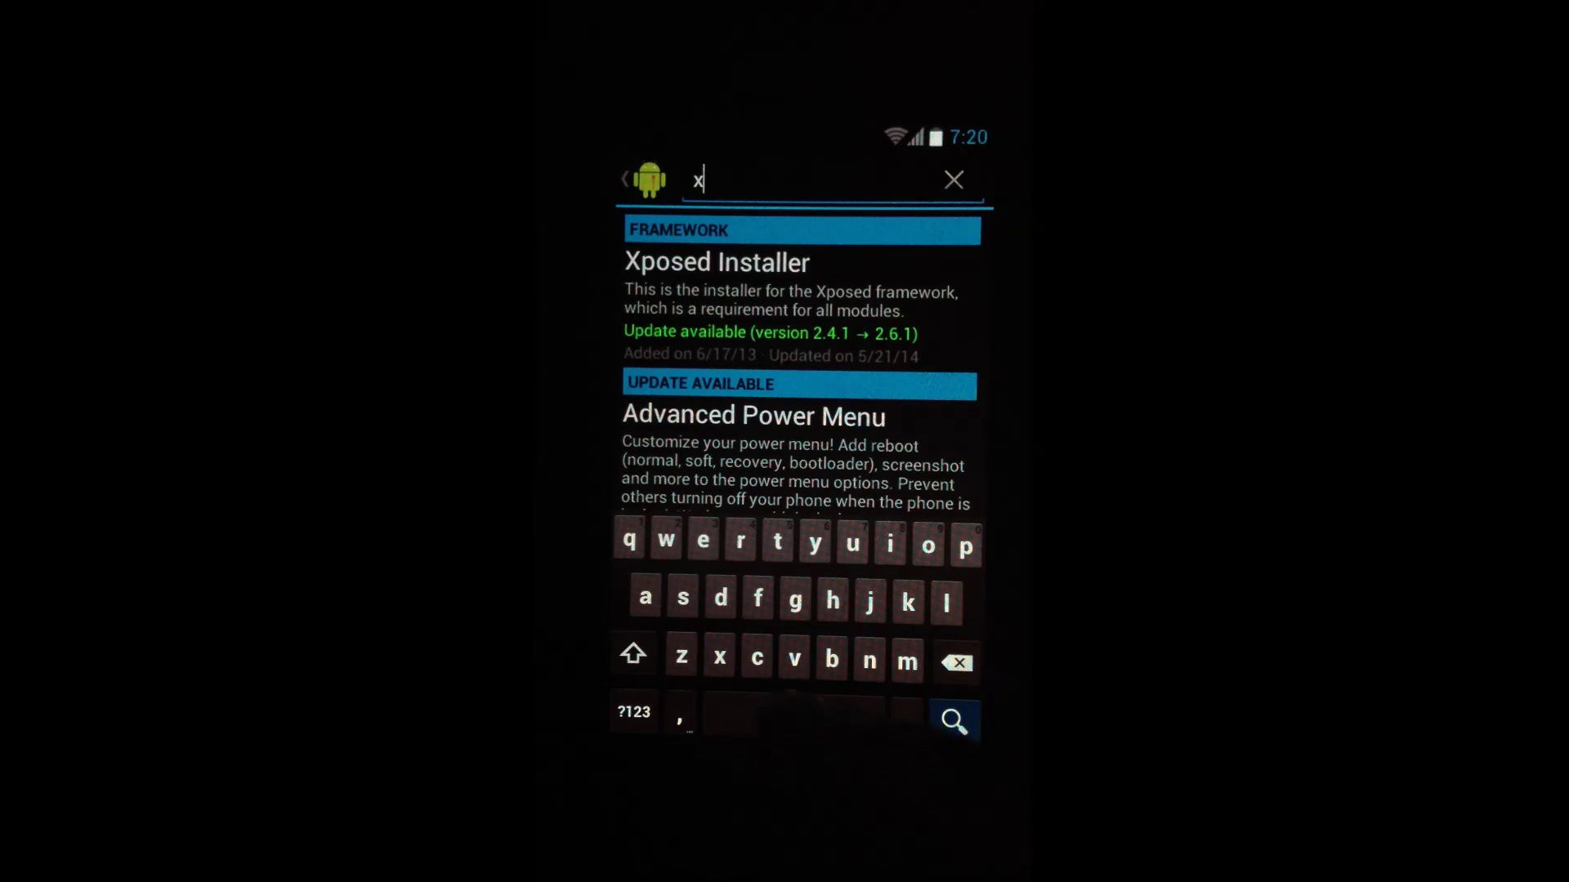
{"action": "type", "text": "b"}
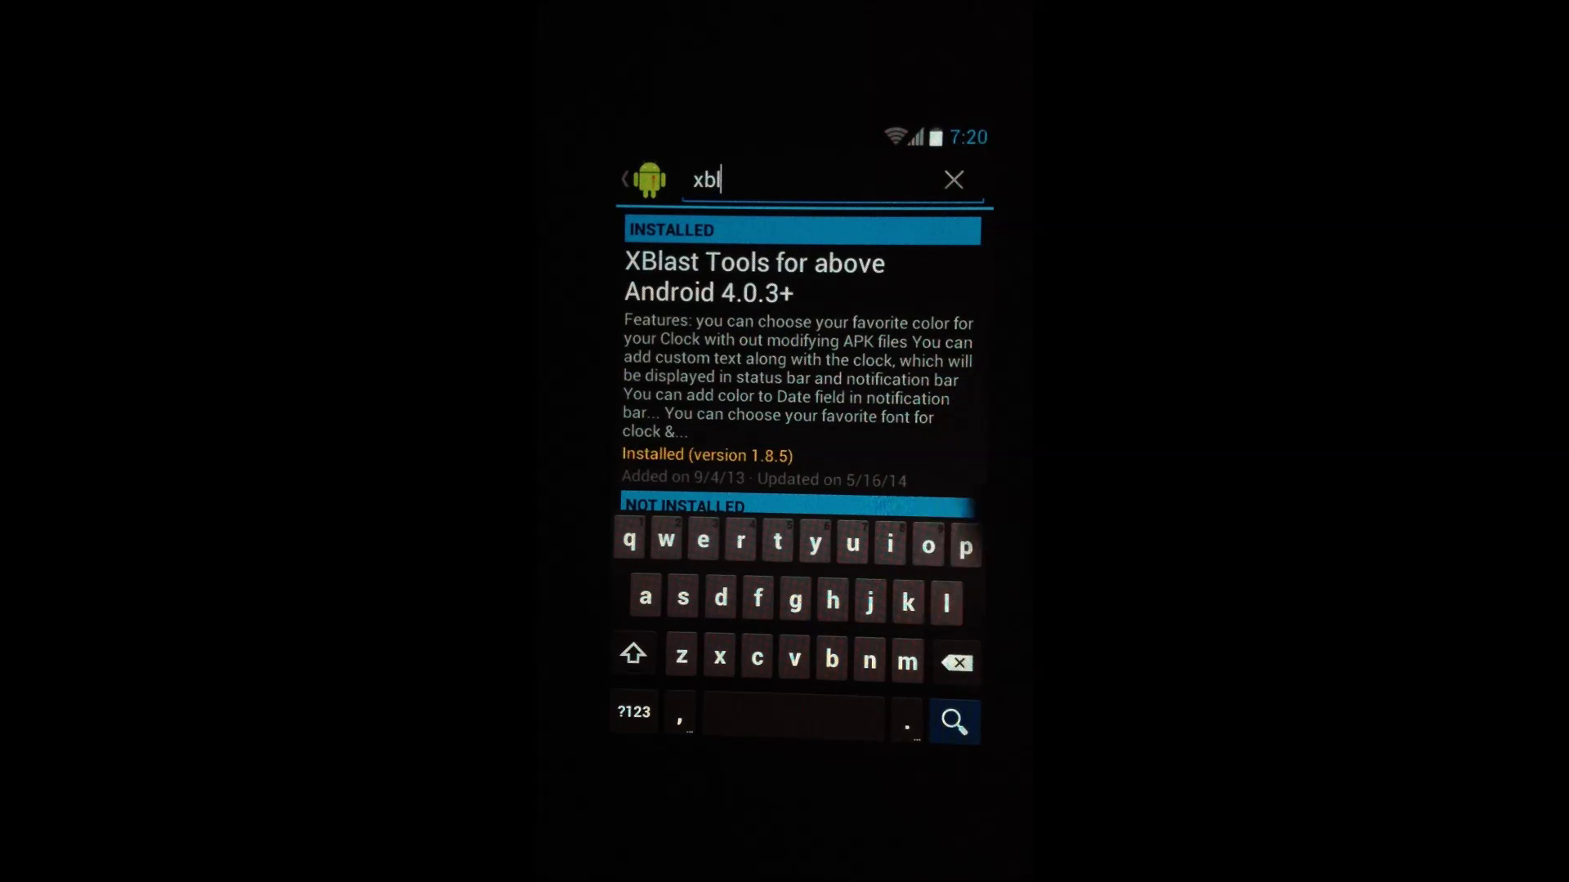
{"action": "type", "text": "l"}
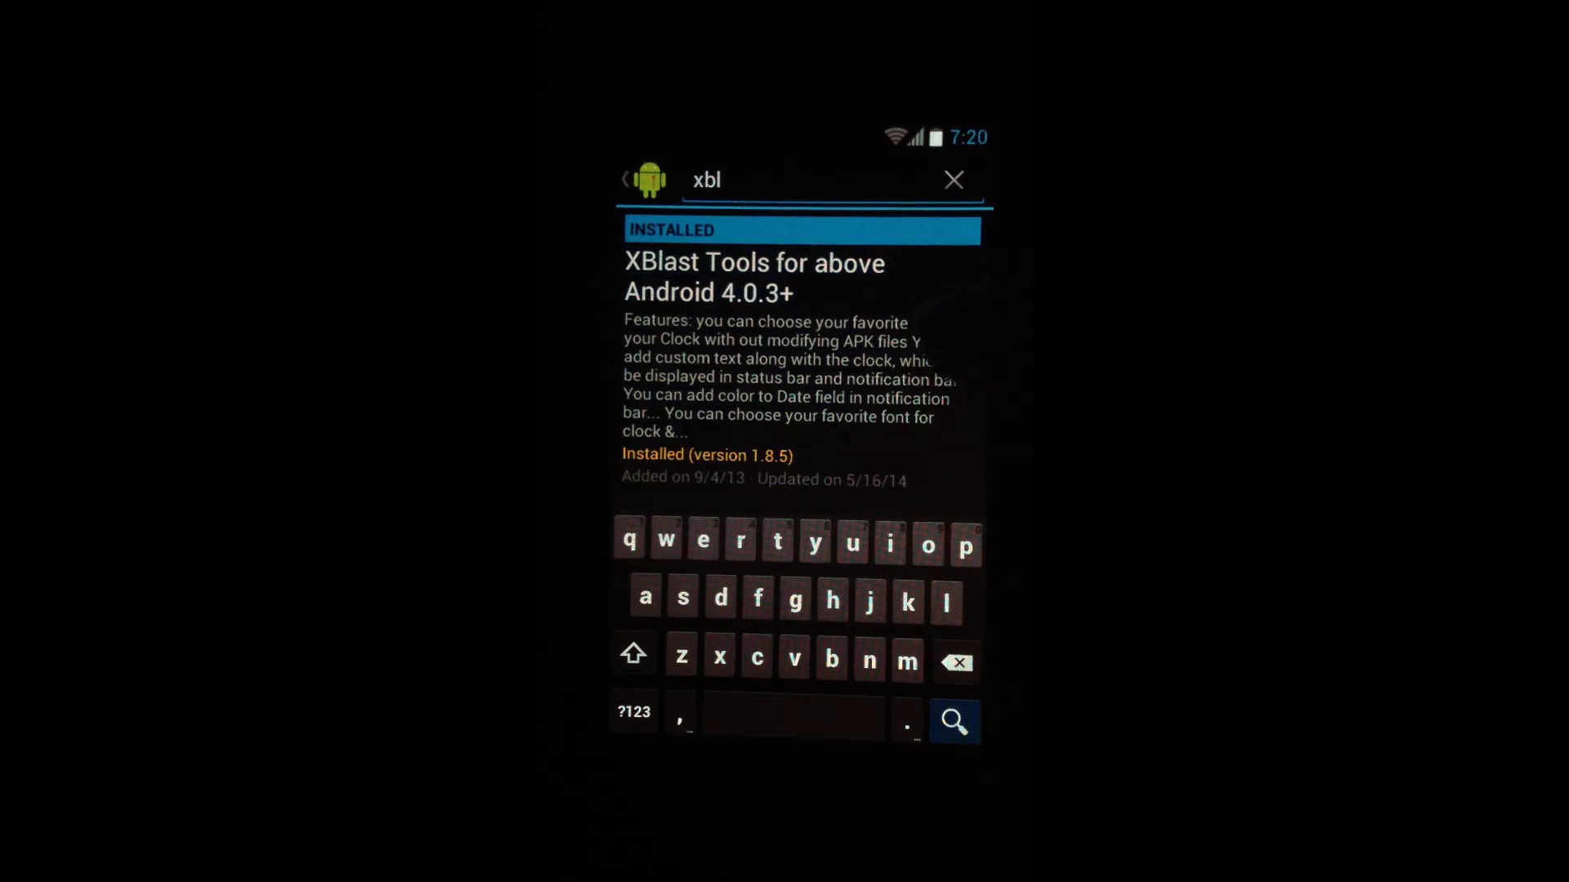
{"action": "left_click", "coordinate": [755, 277]}
{"action": "scroll", "coordinate": [798, 478], "scroll_direction": "down", "scroll_amount": 10}
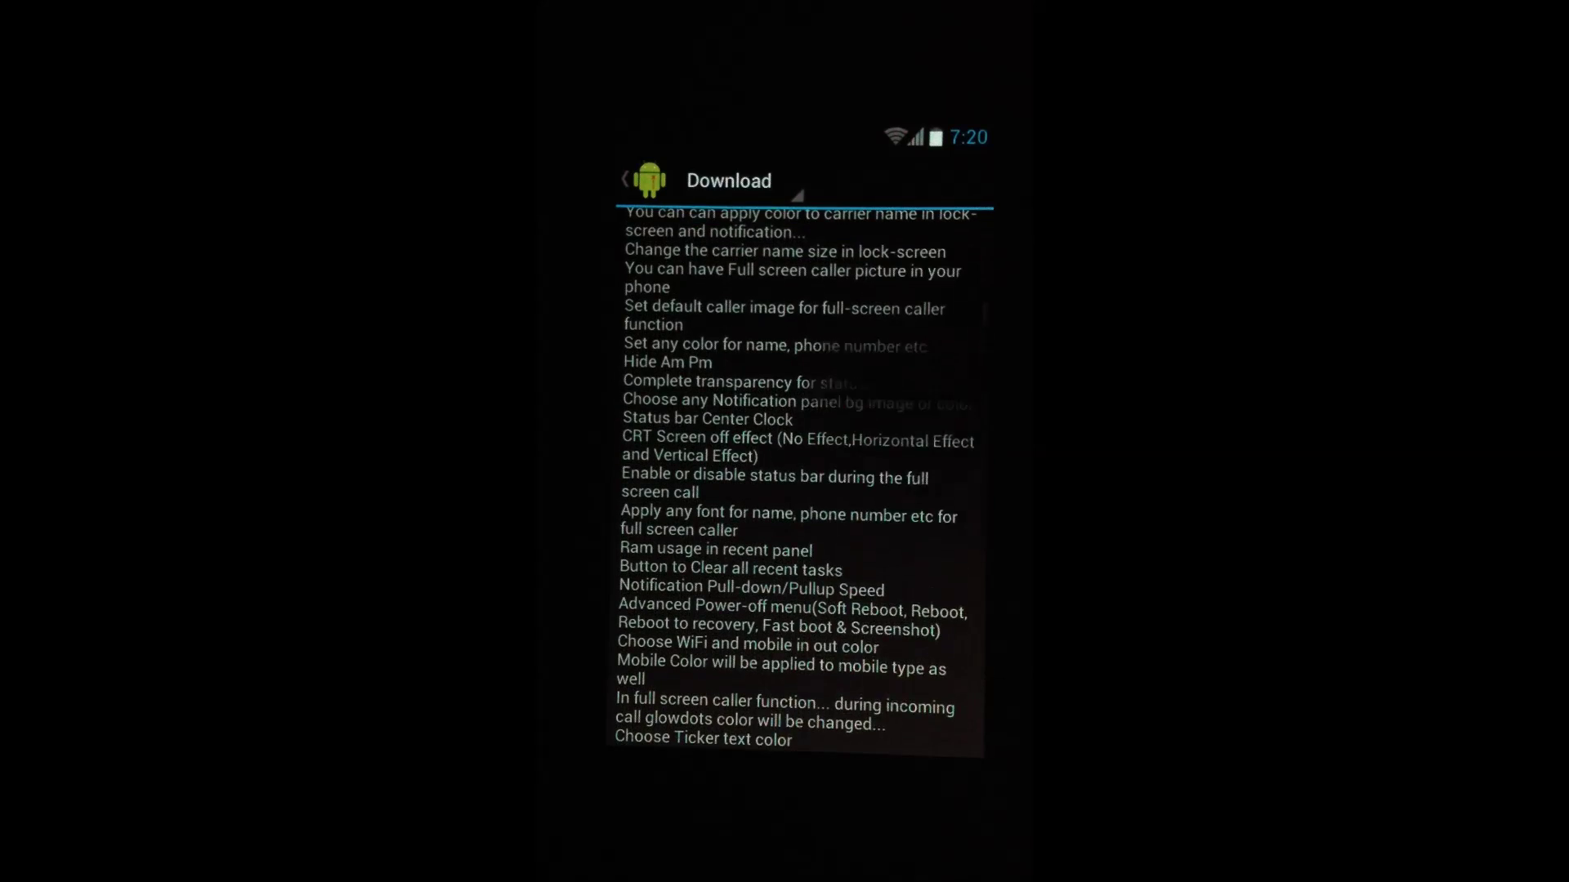
{"action": "scroll", "coordinate": [798, 478], "scroll_direction": "down", "scroll_amount": 5}
{"action": "scroll", "coordinate": [797, 478], "scroll_direction": "down", "scroll_amount": 5}
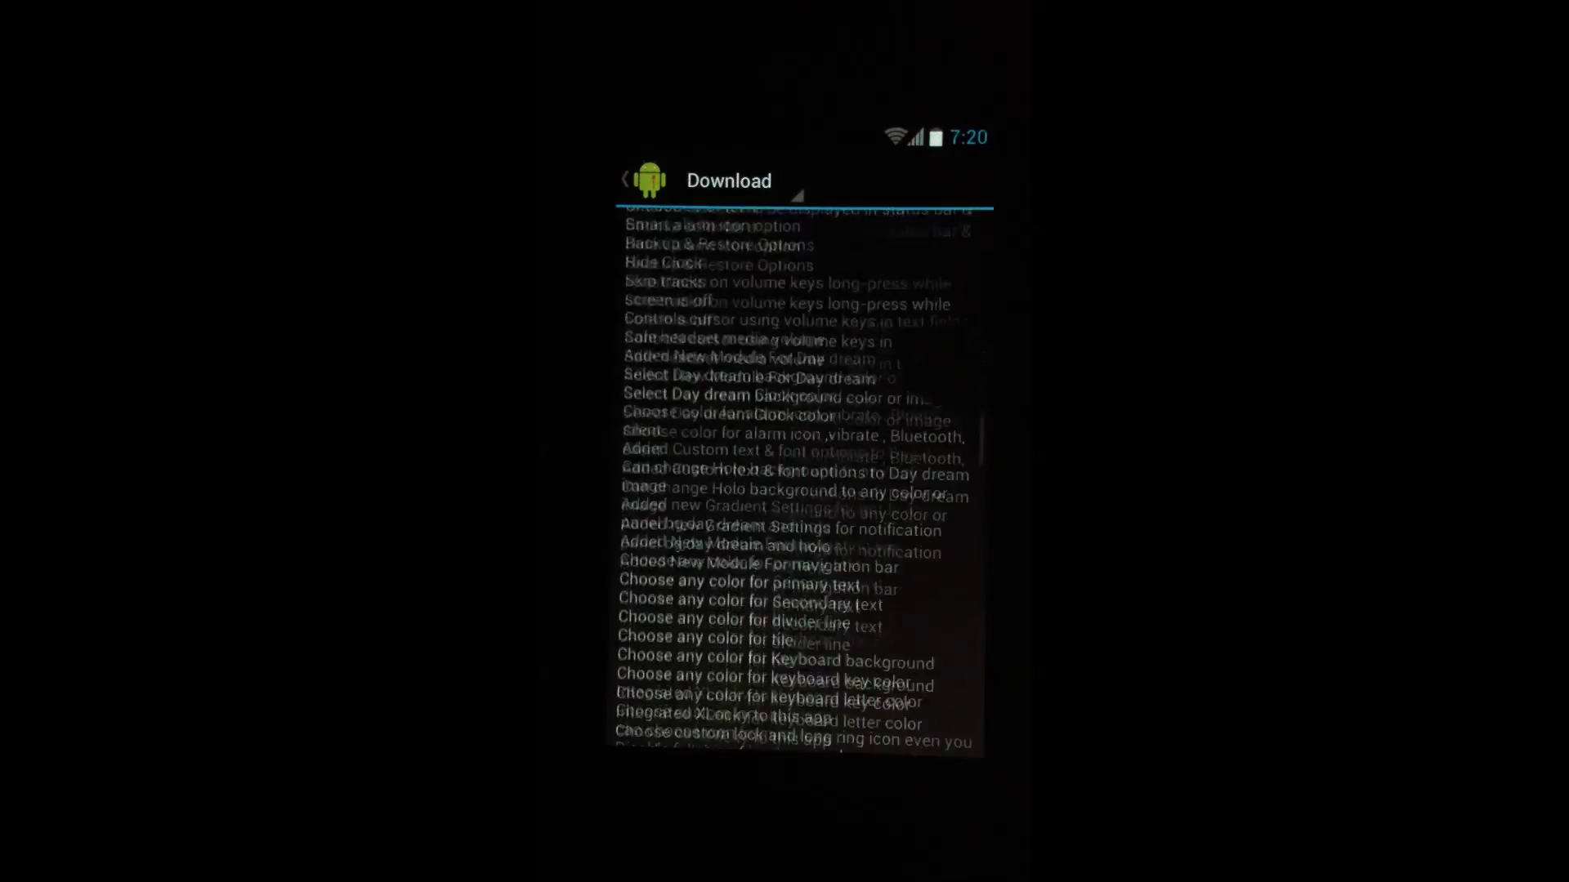
{"action": "scroll", "coordinate": [796, 478], "scroll_direction": "down", "scroll_amount": 5}
{"action": "scroll", "coordinate": [797, 478], "scroll_direction": "down", "scroll_amount": 1}
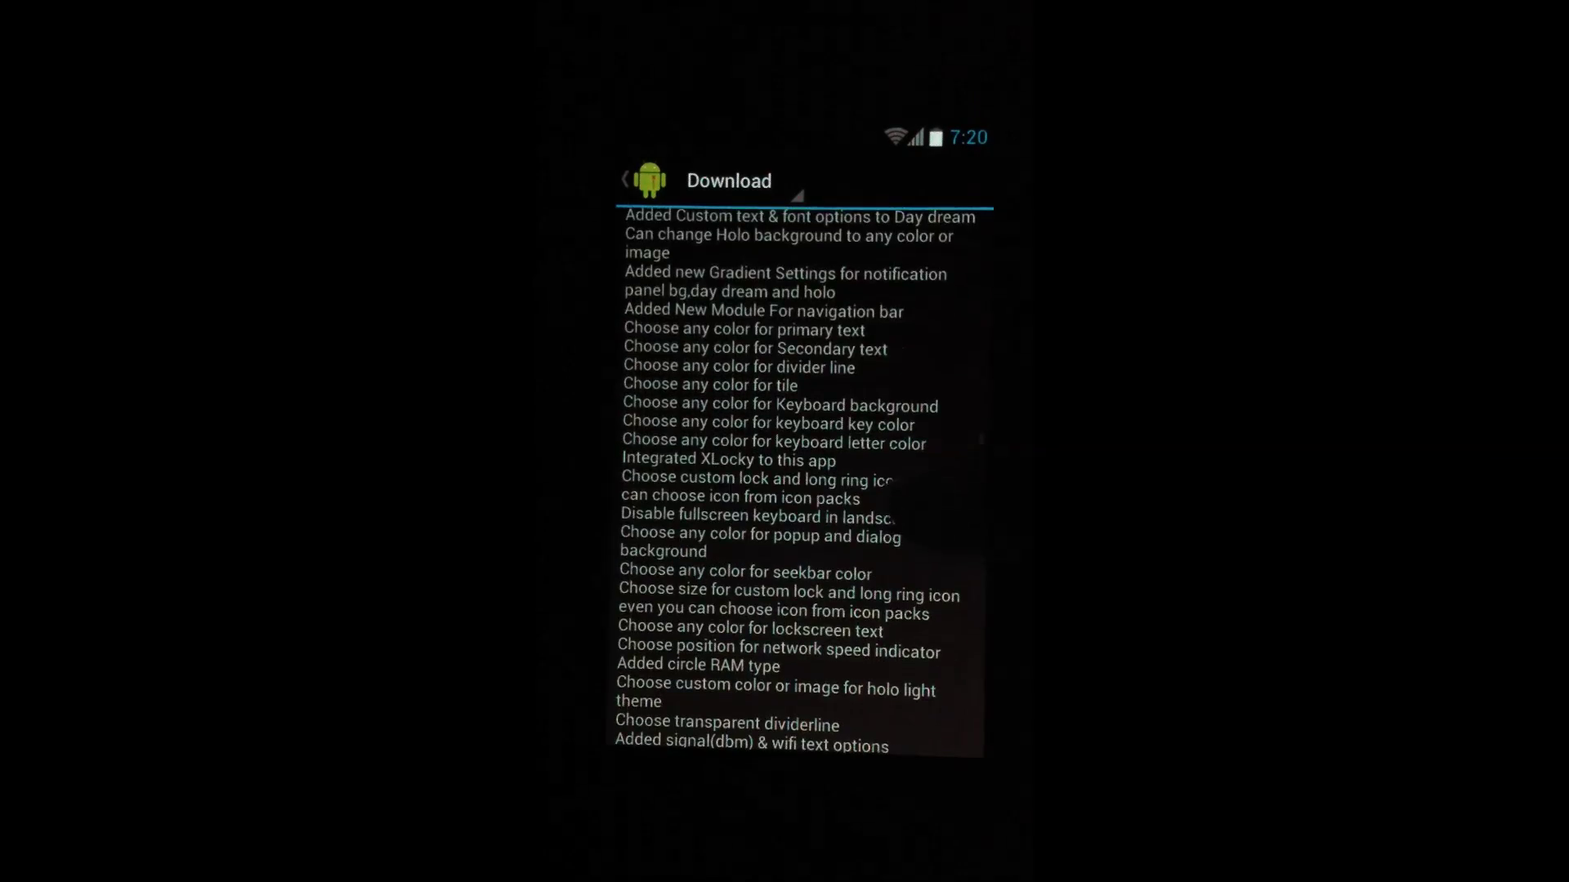
{"action": "scroll", "coordinate": [797, 478], "scroll_direction": "down", "scroll_amount": 8}
{"action": "scroll", "coordinate": [798, 478], "scroll_direction": "down", "scroll_amount": 2}
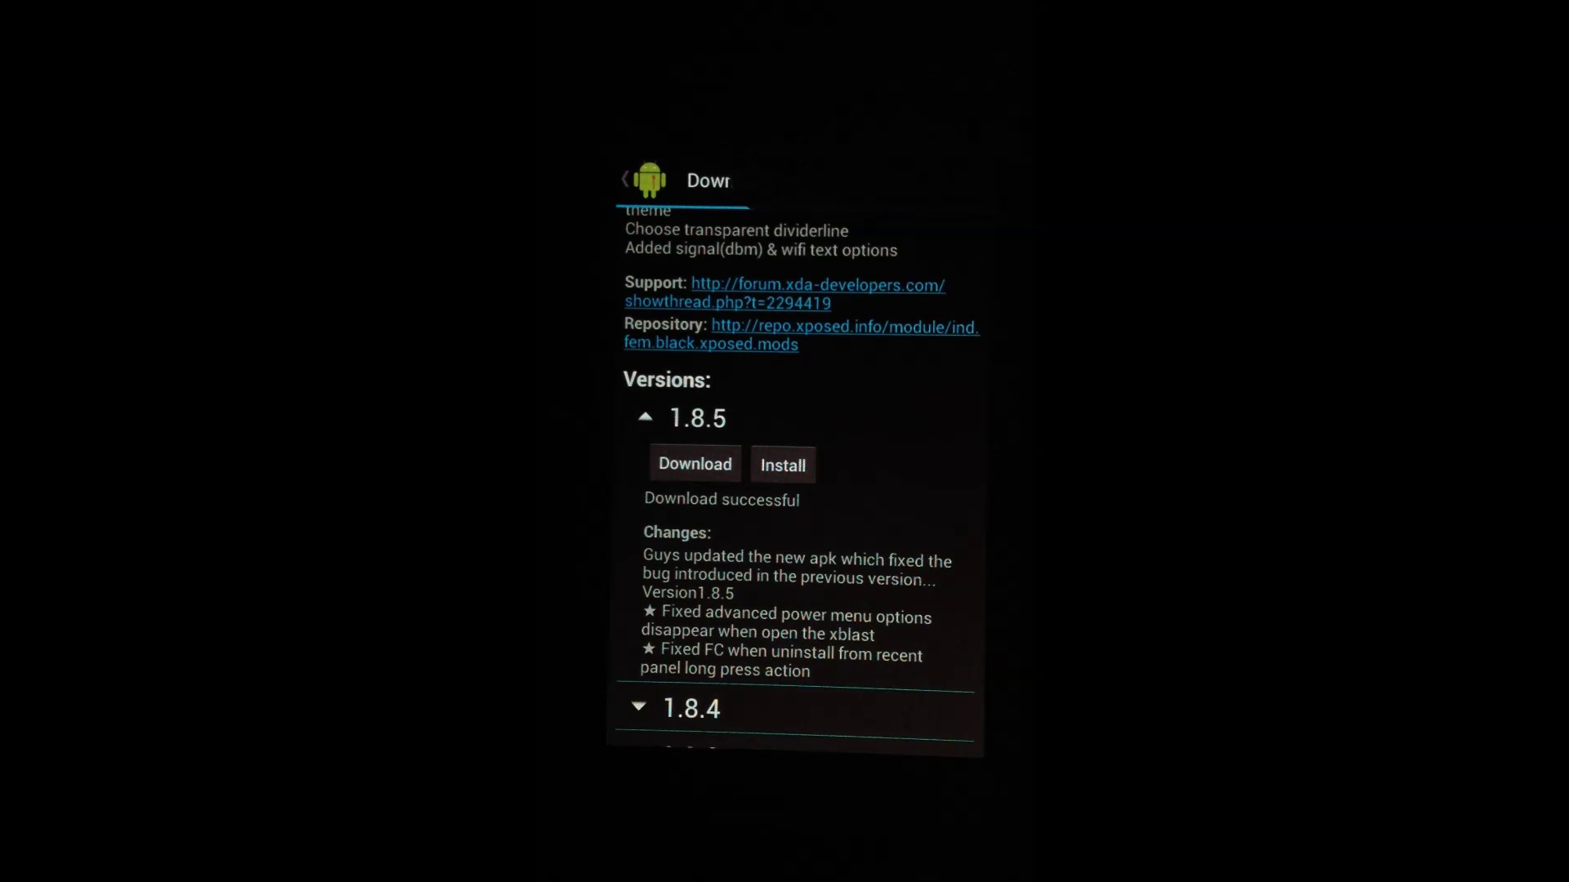
Tick XBlast Tools in the installed Modules list to activate it.
{"action": "left_click", "coordinate": [729, 180]}
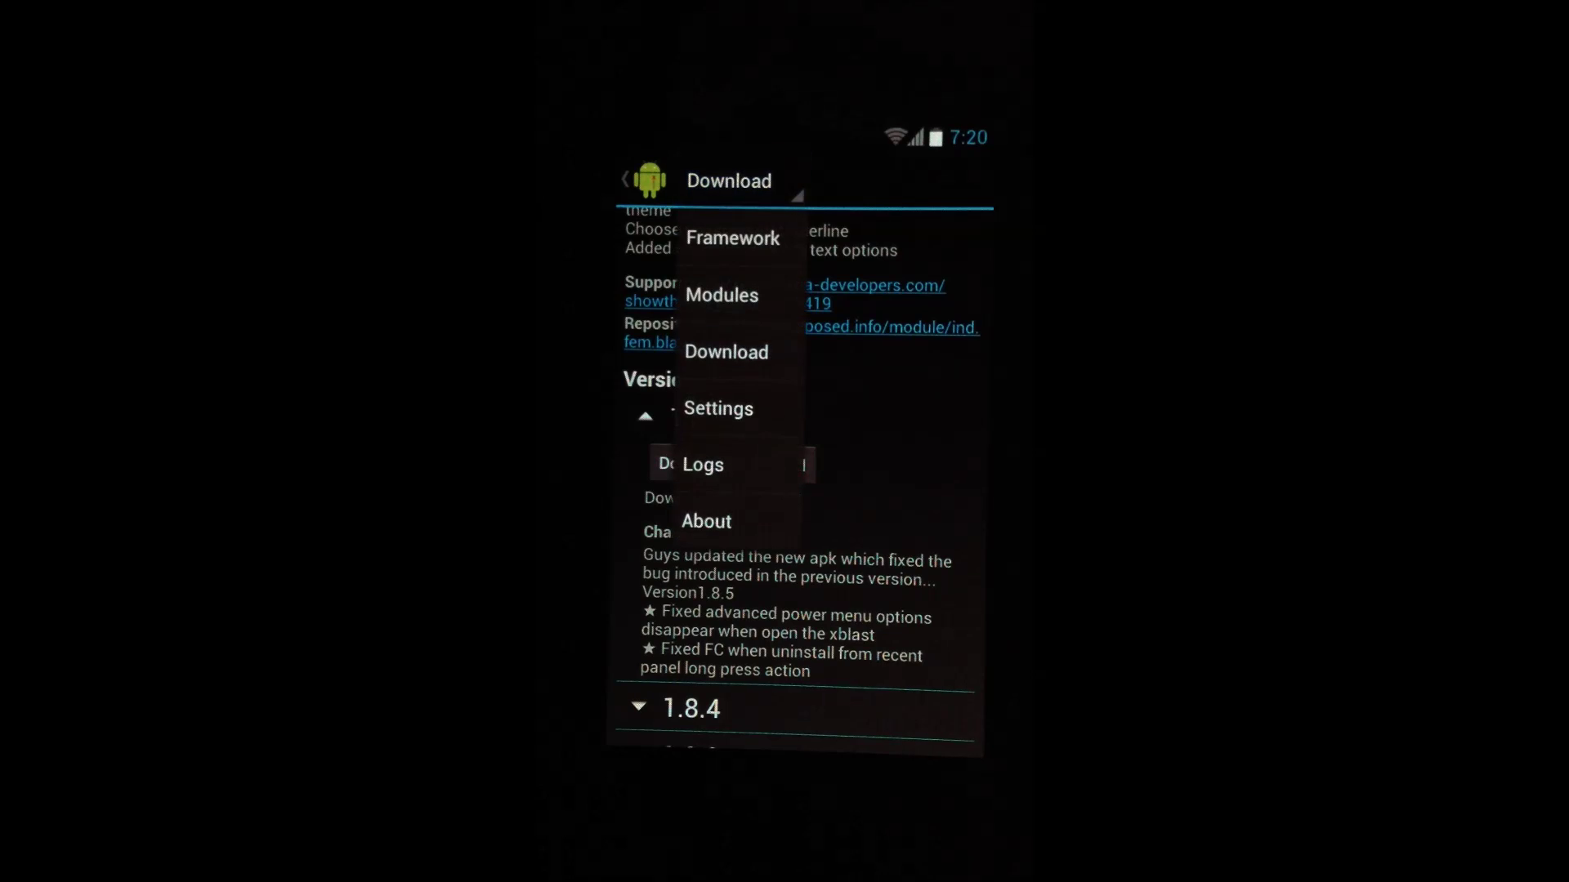
{"action": "left_click", "coordinate": [721, 294]}
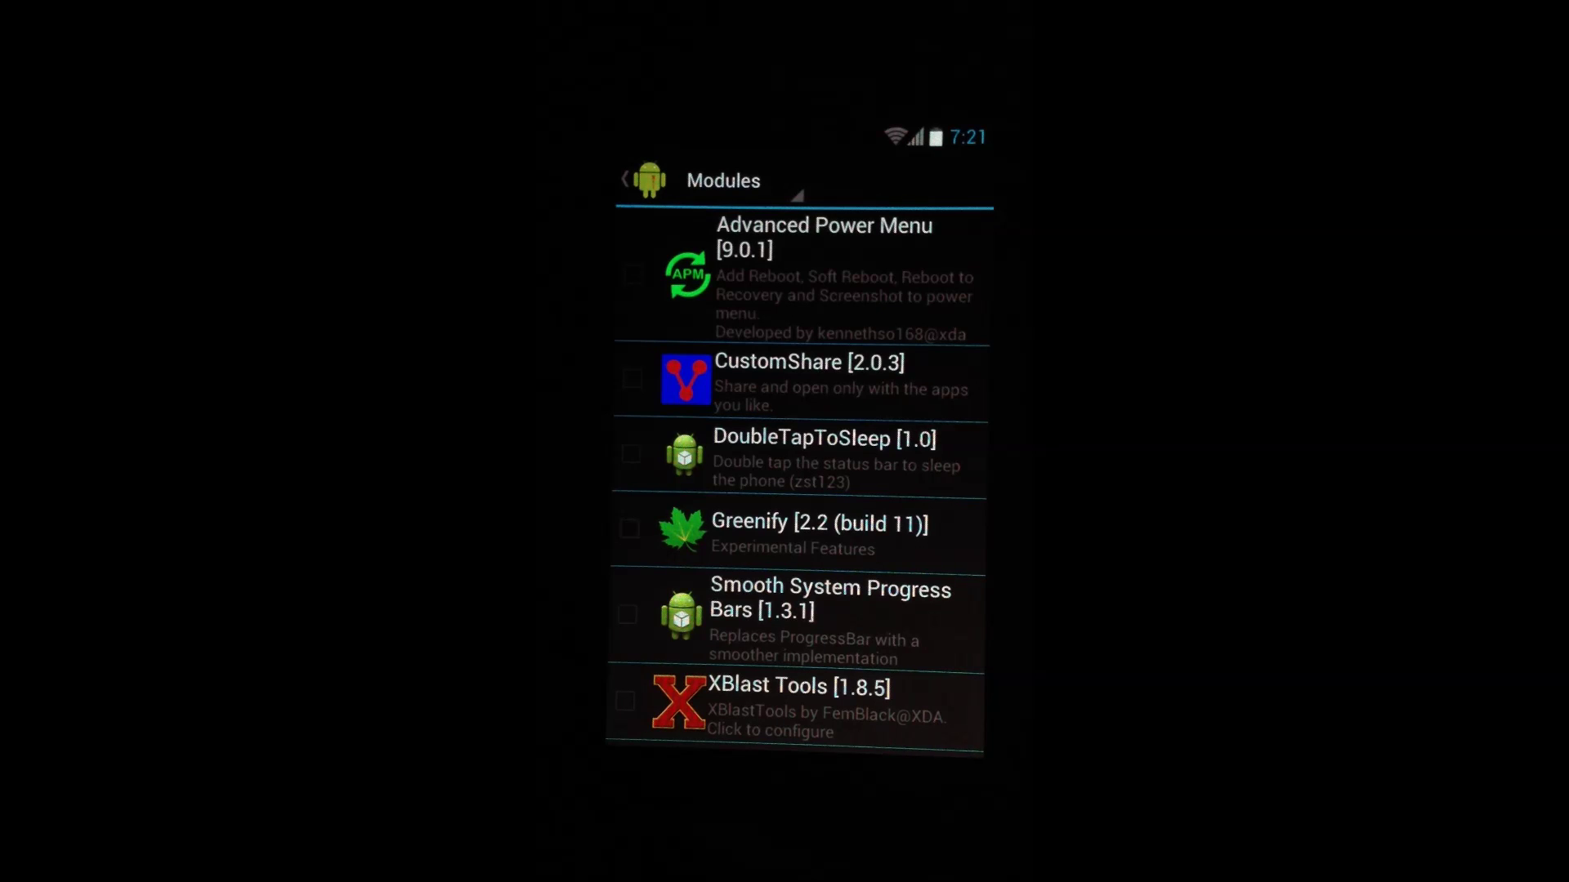
{"action": "left_click", "coordinate": [627, 698]}
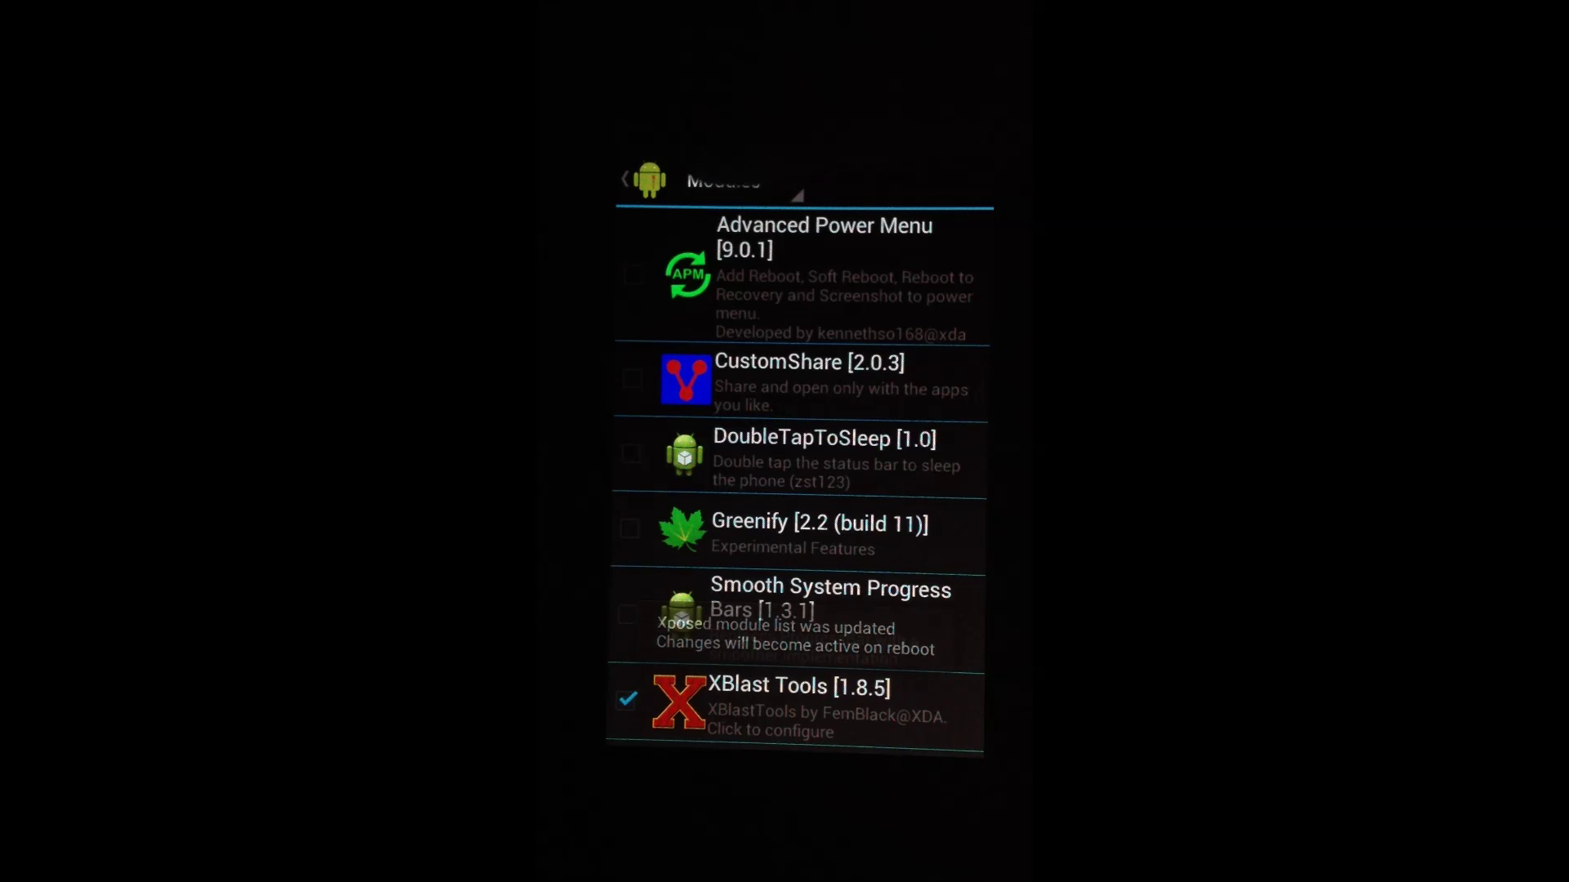
Soft reboot the phone from the Framework page and confirm with OK.
{"action": "left_click", "coordinate": [724, 181]}
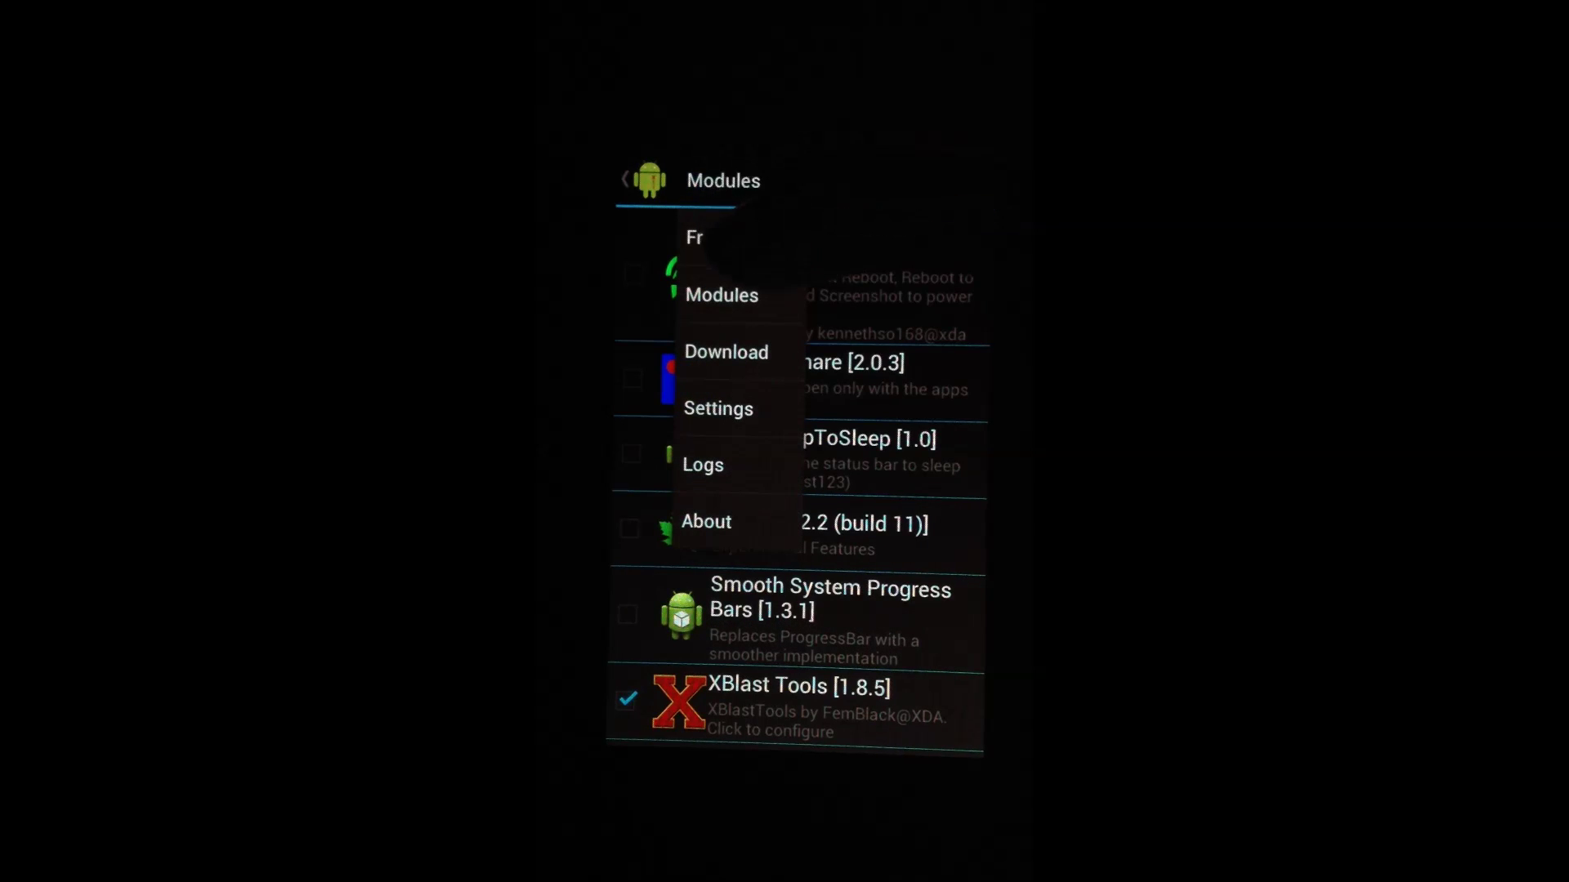
{"action": "left_click", "coordinate": [732, 236]}
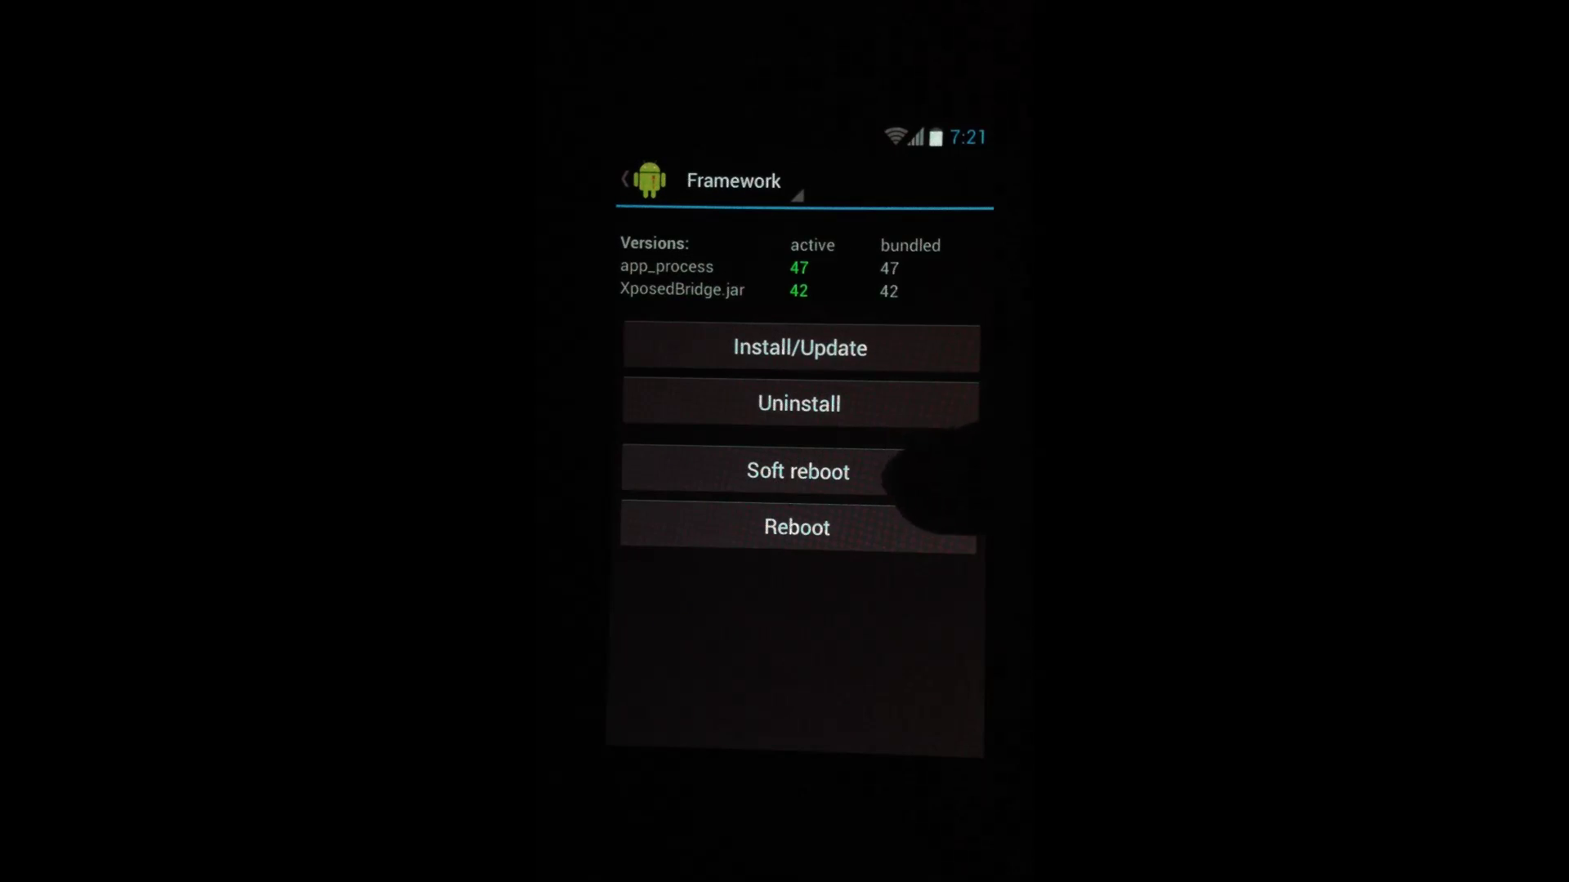
{"action": "left_click", "coordinate": [913, 471]}
{"action": "left_click", "coordinate": [882, 516]}
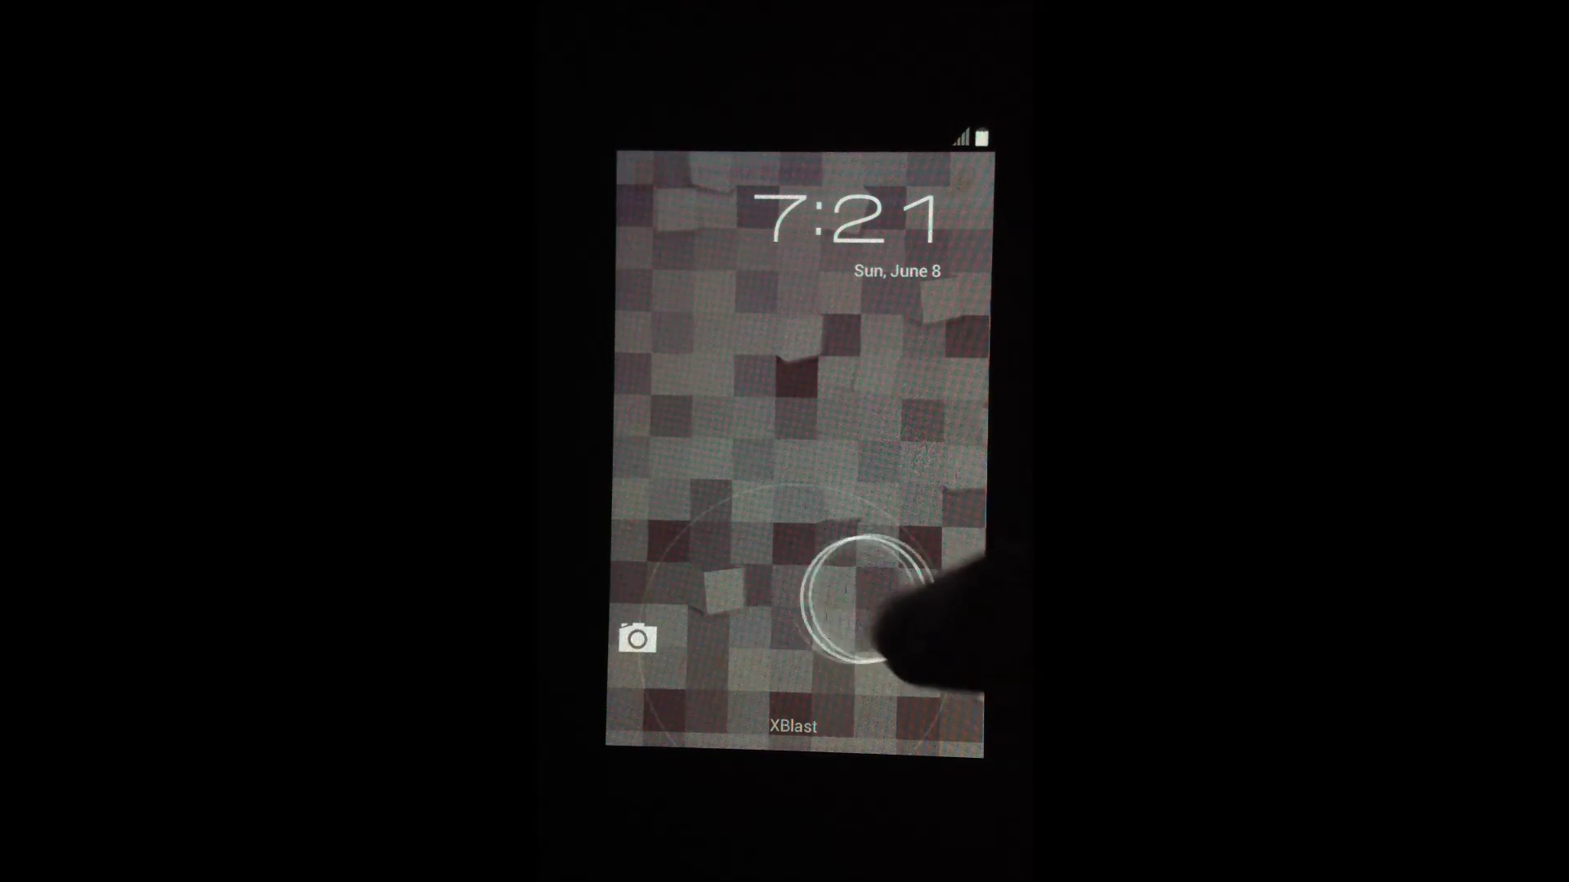
Unlock the phone and open XBlast Tools from Xposed Installer's Modules list.
{"action": "left_click_drag", "start_coordinate": [784, 625], "coordinate": [1005, 527]}
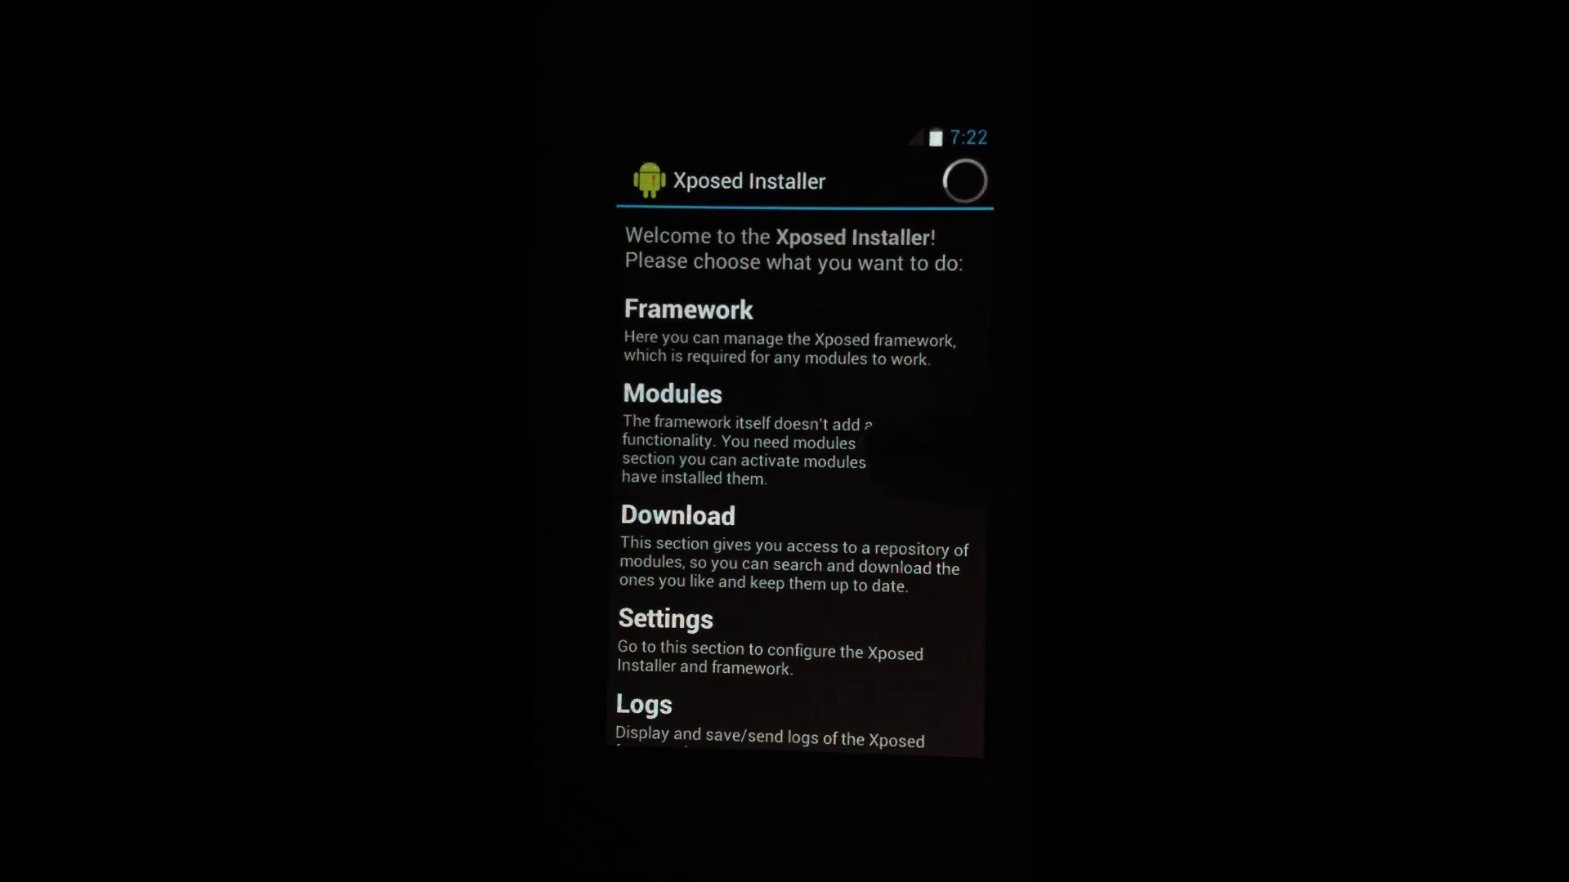
{"action": "left_click", "coordinate": [760, 435]}
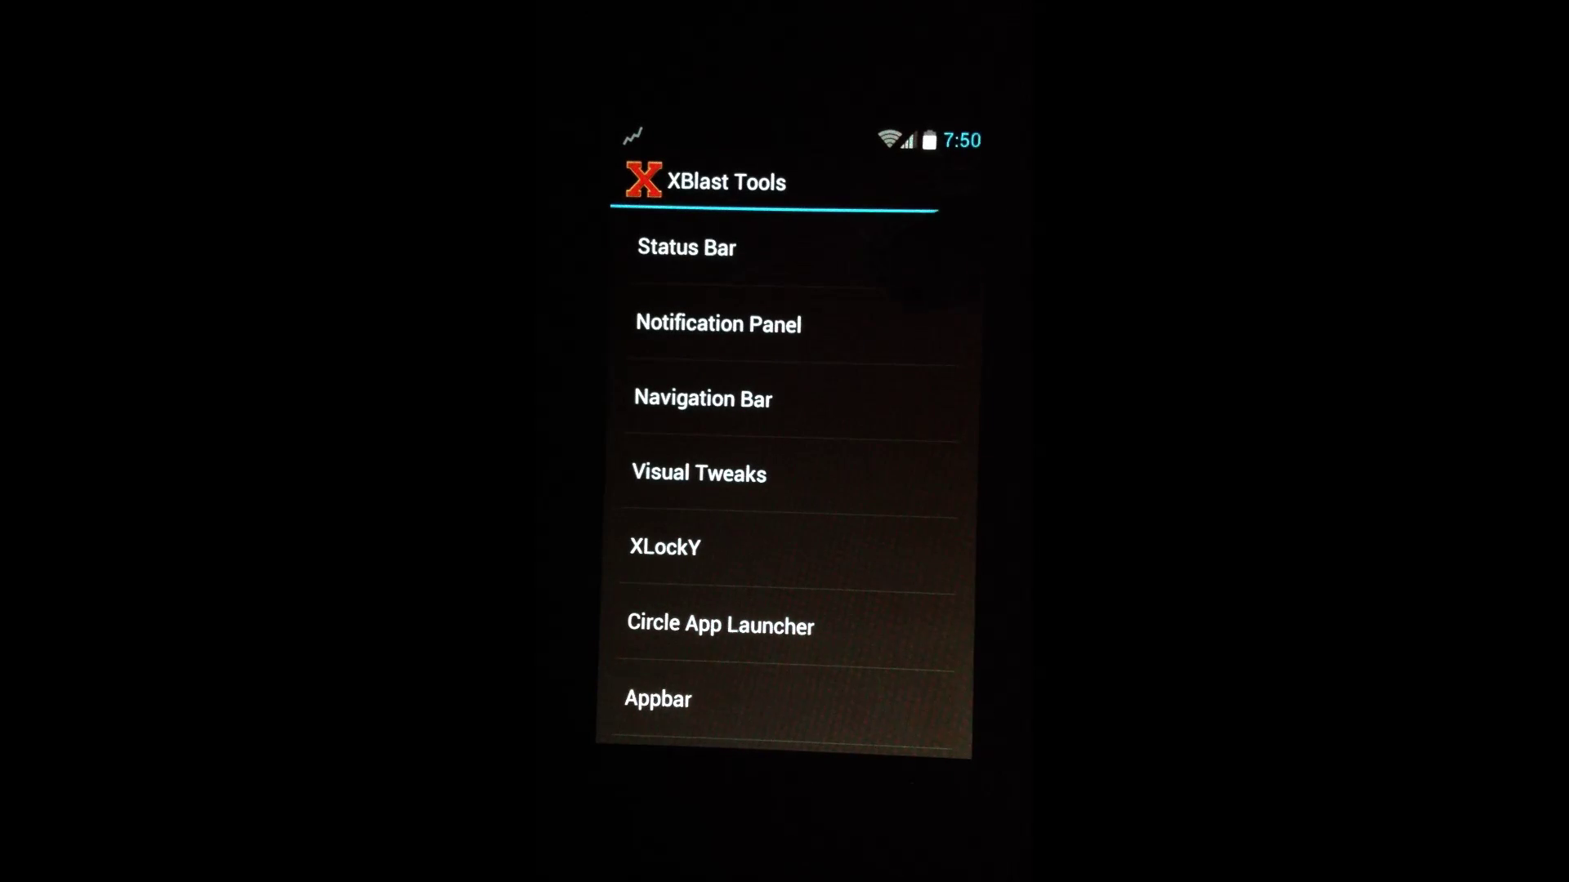
Enable Status Bar Background Color in XBlast Tools' Status Bar settings, set to #42000000.
{"action": "left_click", "coordinate": [687, 248]}
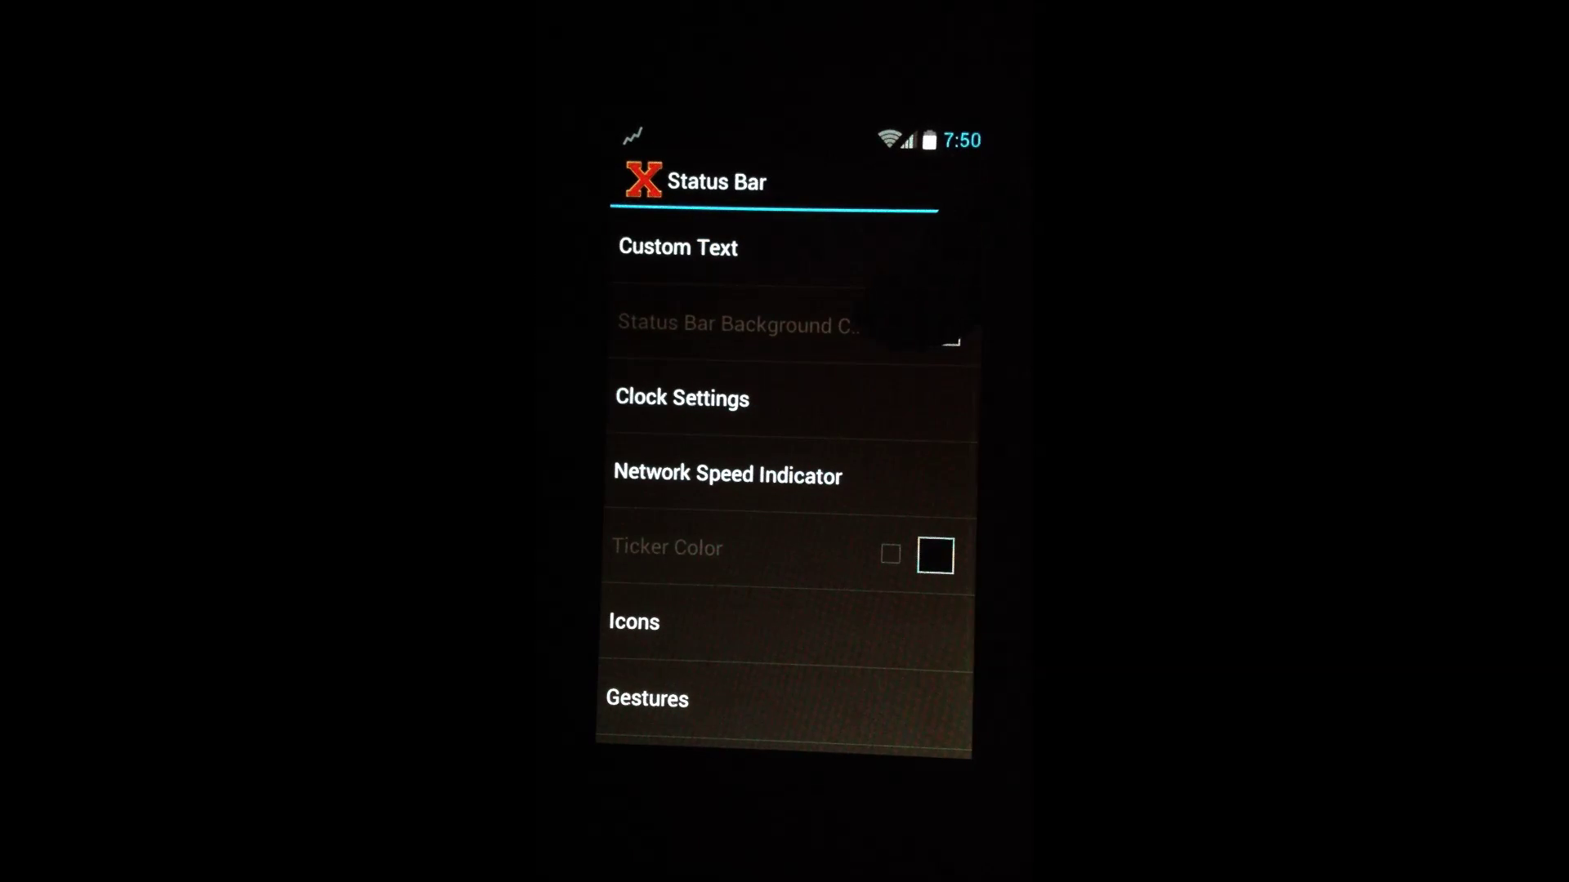
{"action": "left_click", "coordinate": [899, 325]}
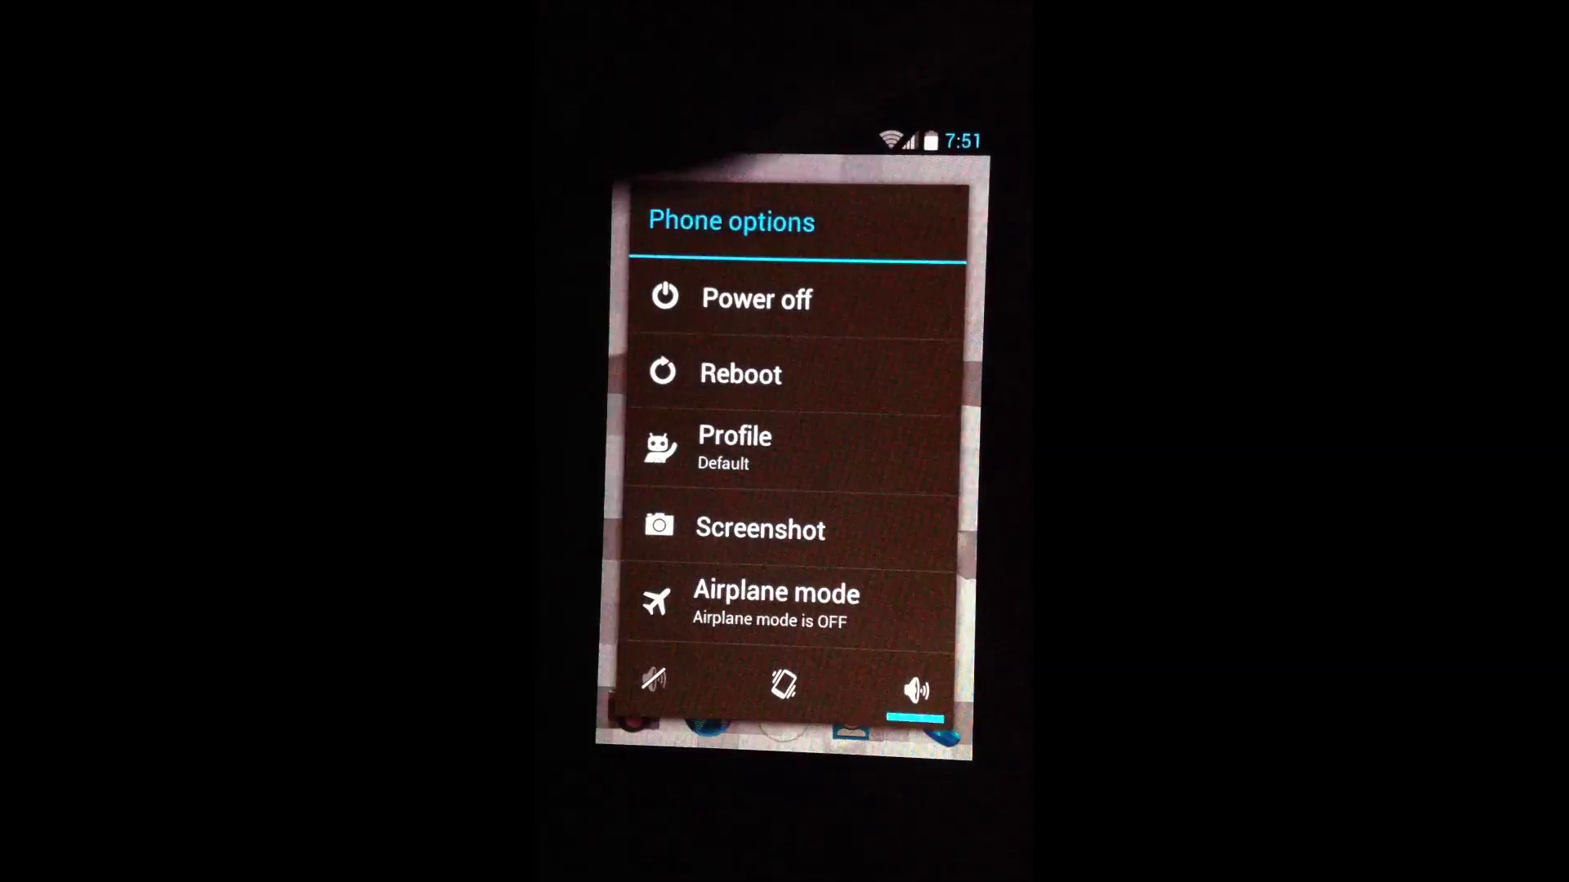
Restart the phone normally by choosing Reboot in the power menu and confirming.
{"action": "left_click", "coordinate": [883, 374]}
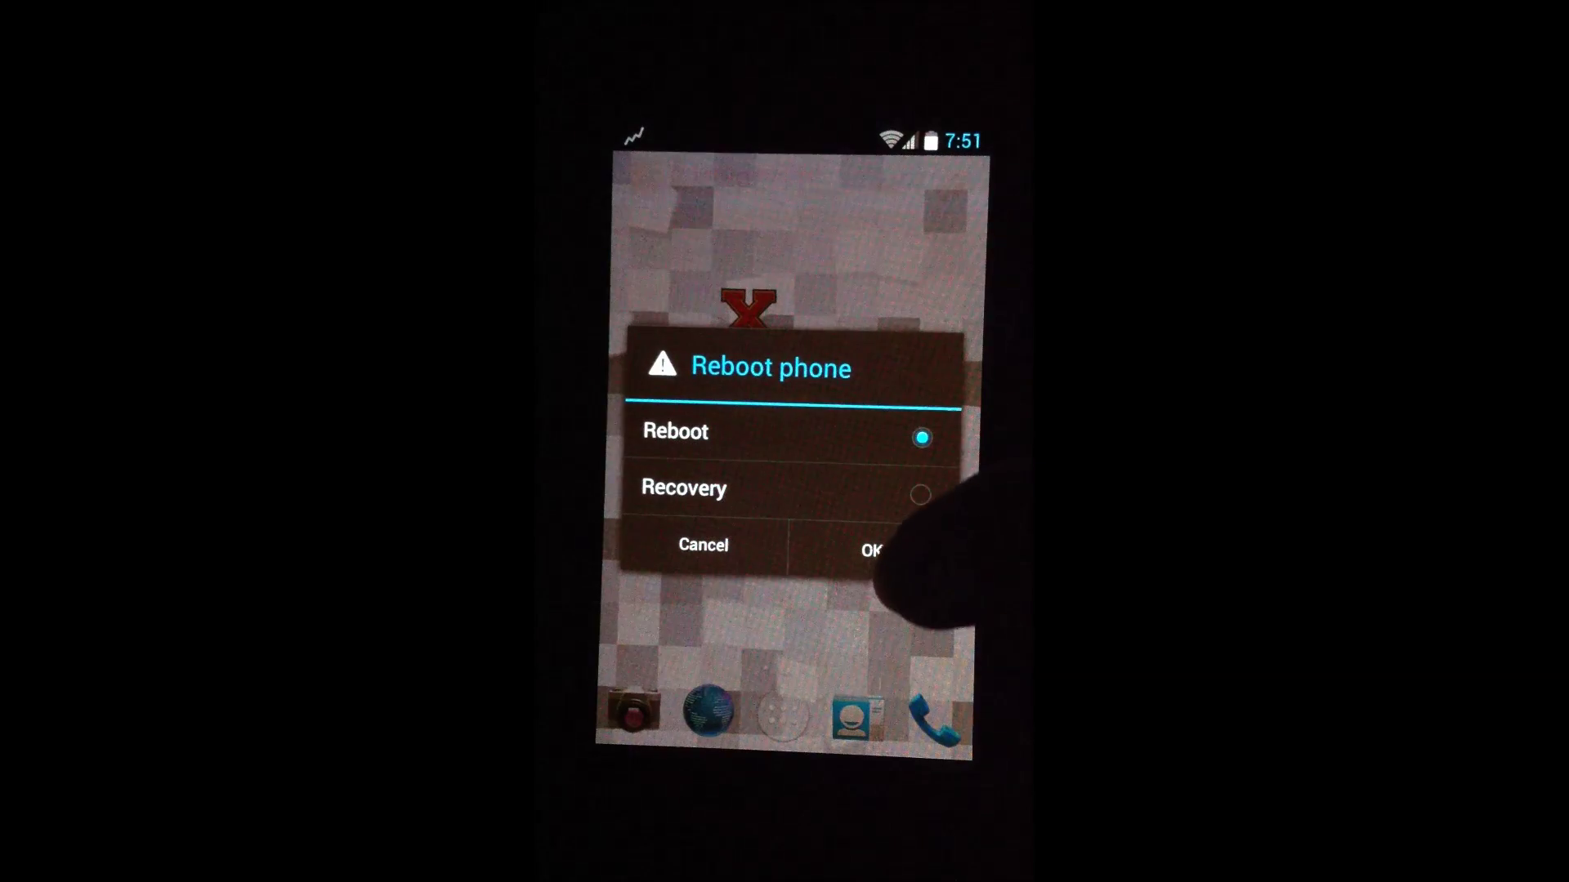
{"action": "left_click", "coordinate": [871, 551]}
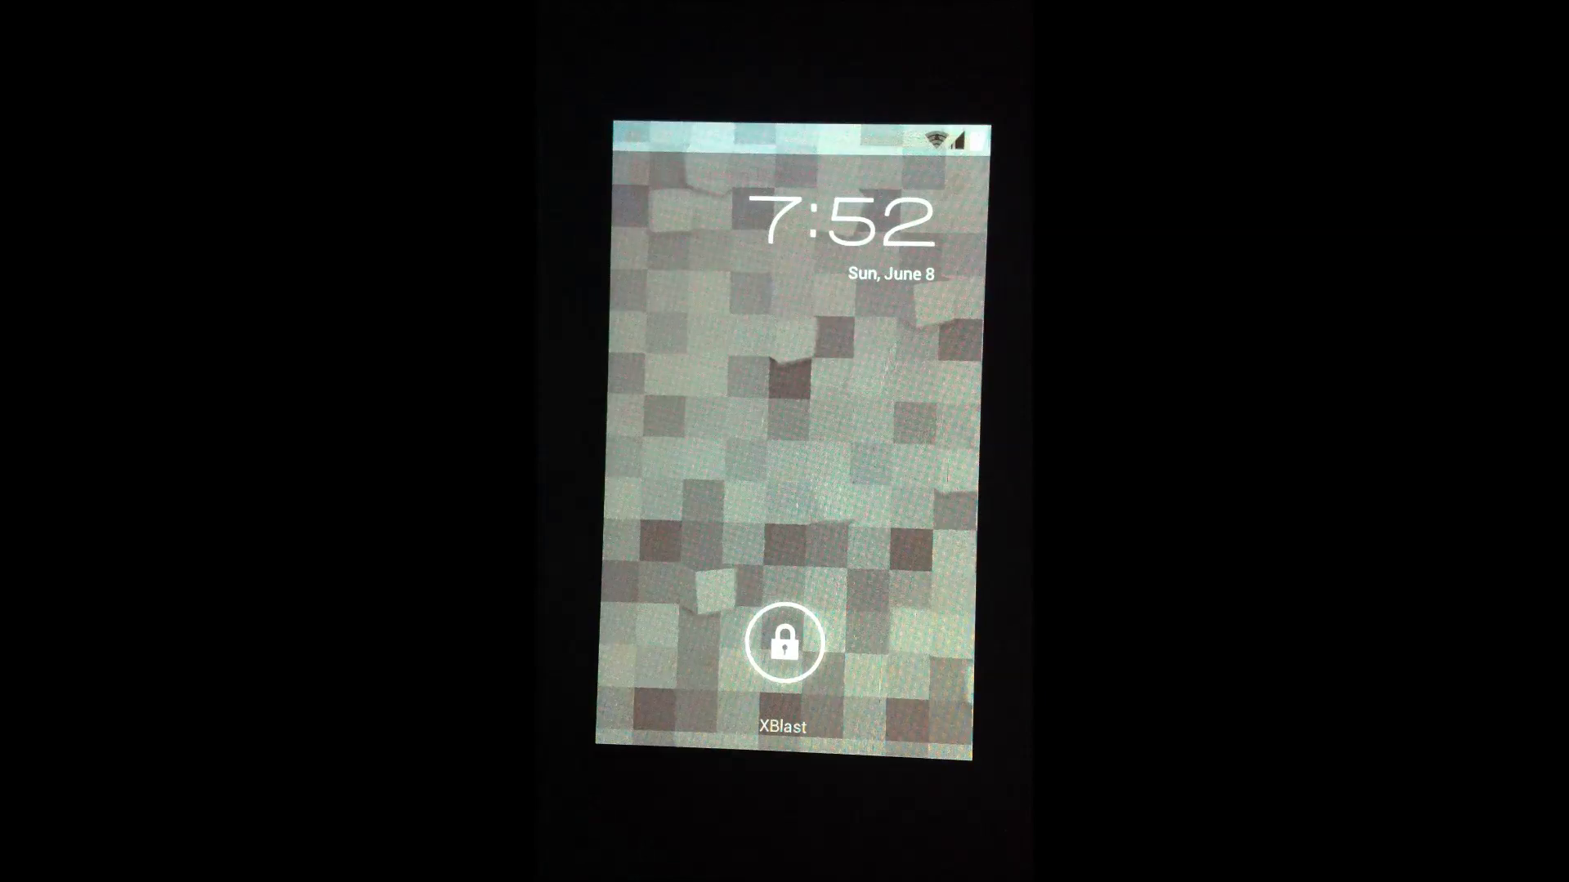
Unlock the phone and move the Settings shortcut above Xposed Installer.
{"action": "left_click_drag", "start_coordinate": [784, 643], "coordinate": [945, 648]}
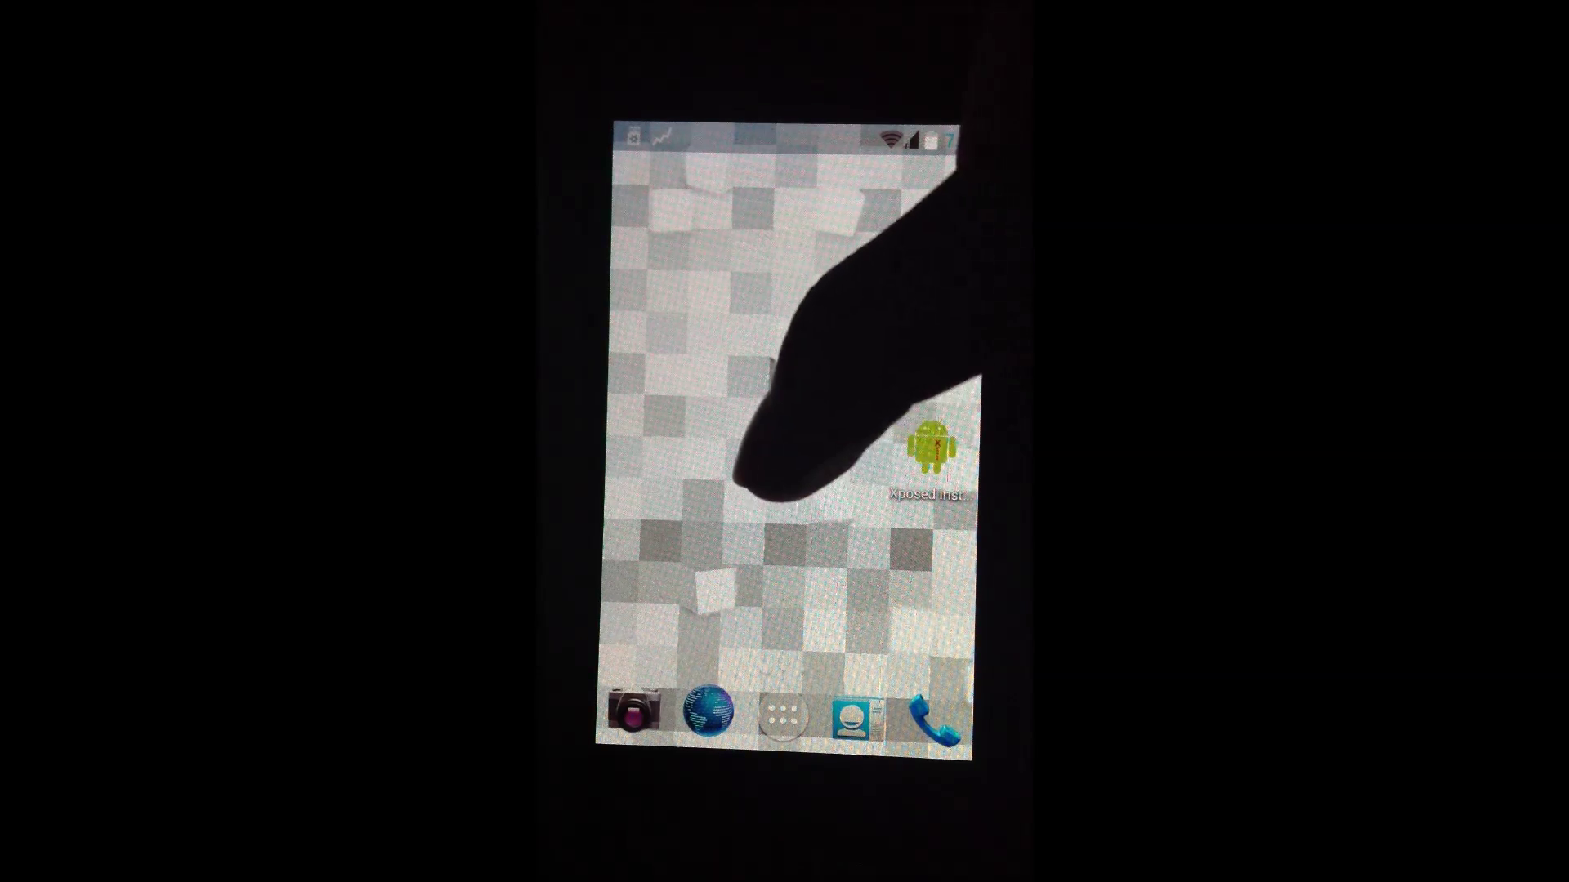
{"action": "left_click_drag", "start_coordinate": [750, 480], "coordinate": [935, 321]}
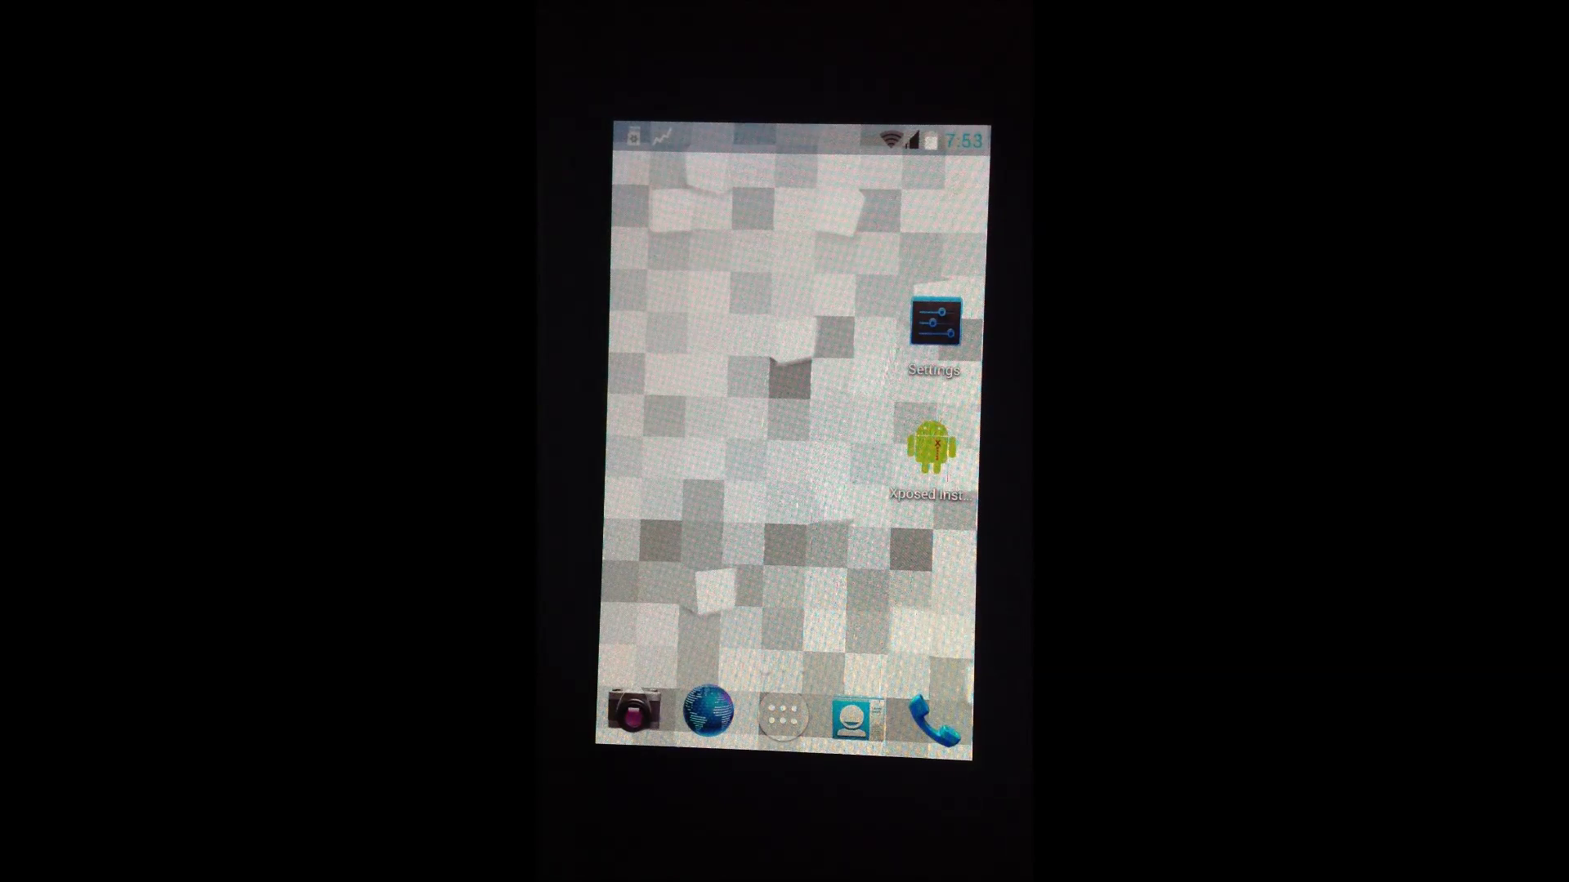